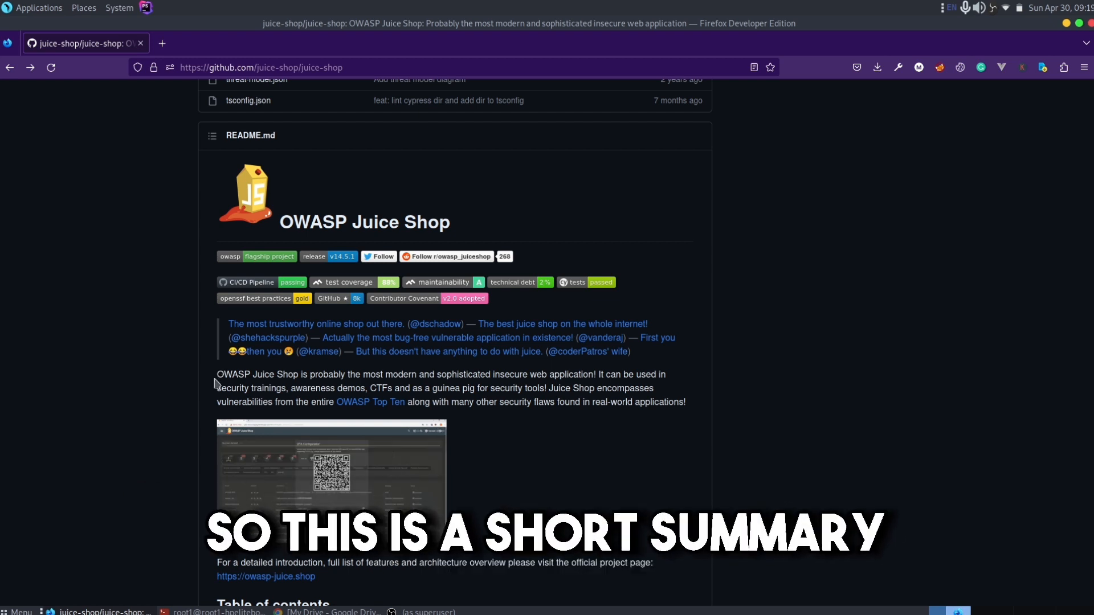
Look through the OWASP Juice Shop repository page, covering its file list, README summary and table of contents.
scroll(112, 371, "down", 2)
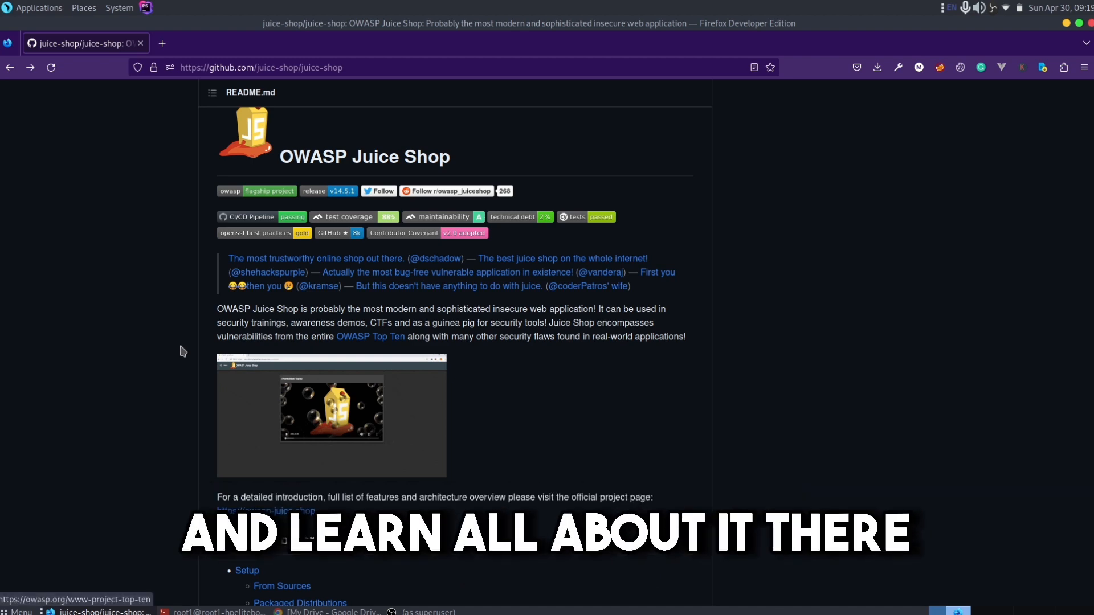
scroll(93, 340, "down", 5)
scroll(93, 339, "up", 10)
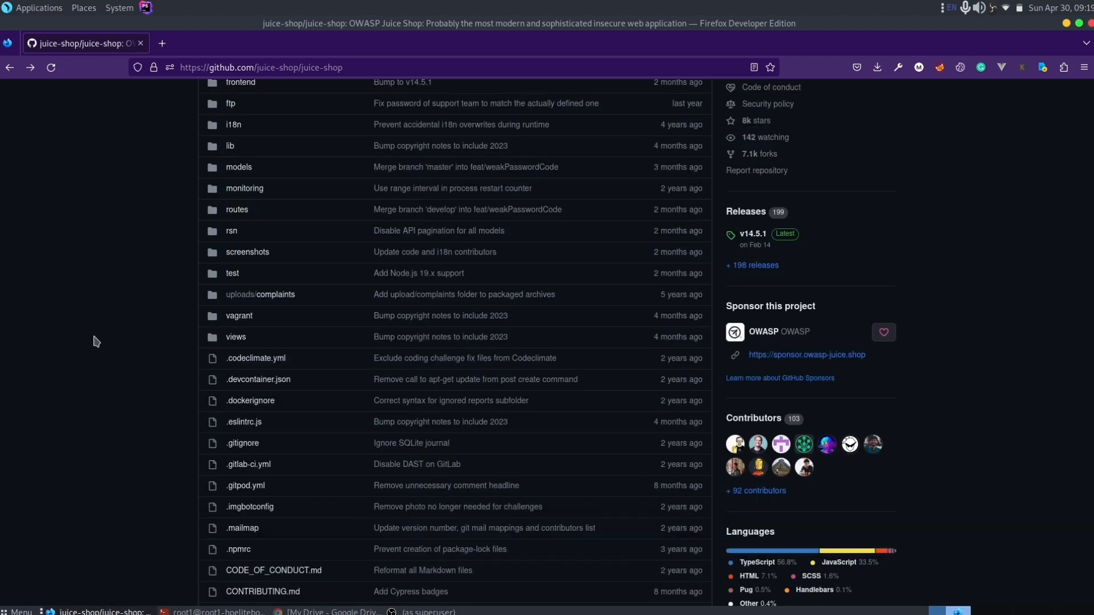
scroll(96, 340, "up", 5)
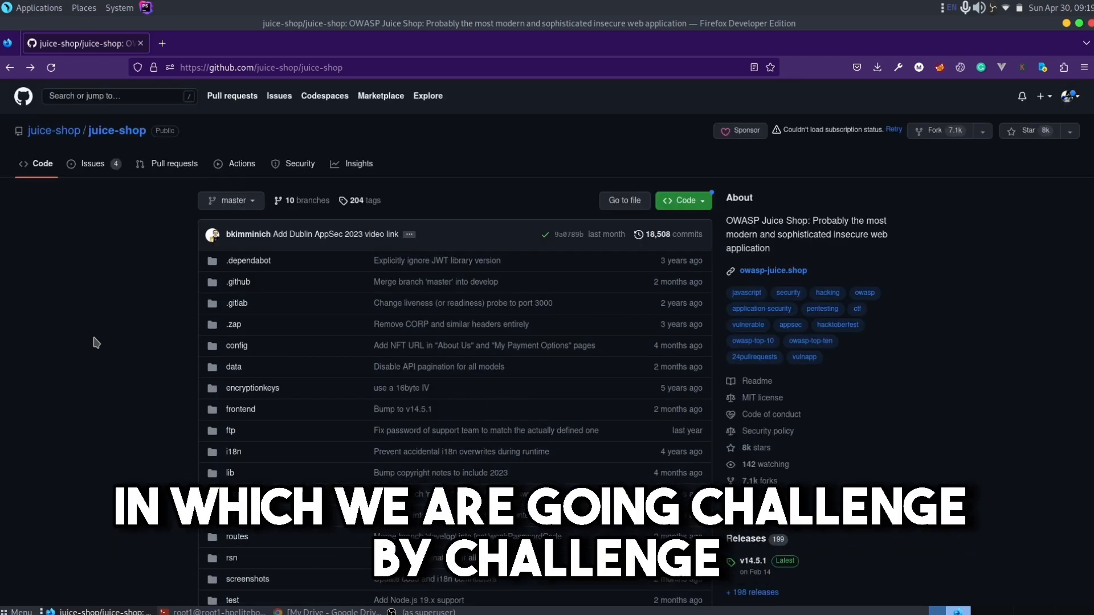
scroll(136, 313, "down", 4)
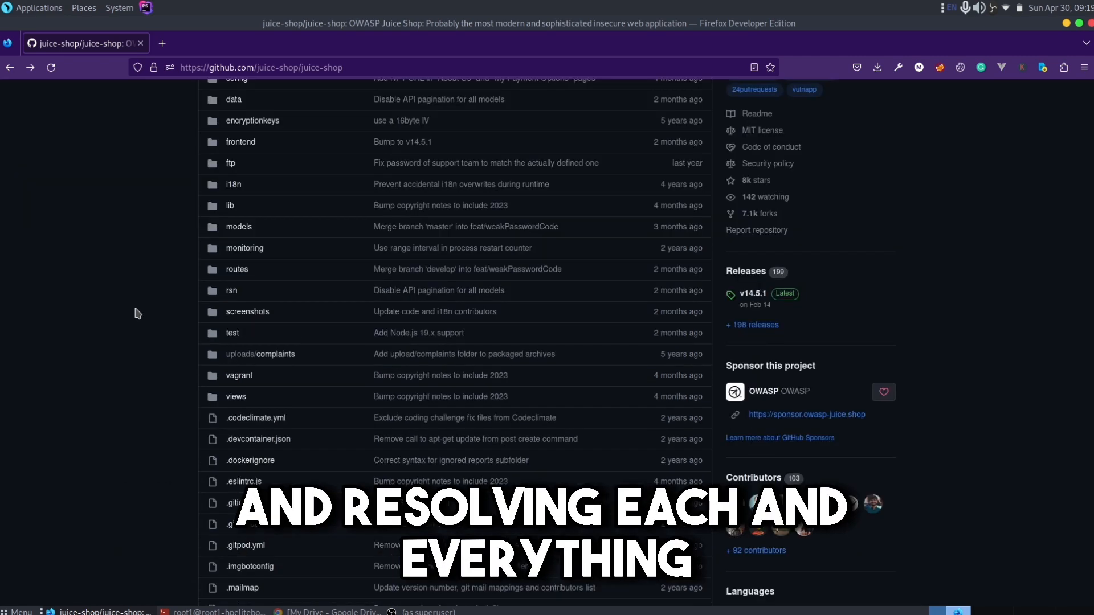
scroll(136, 315, "down", 8)
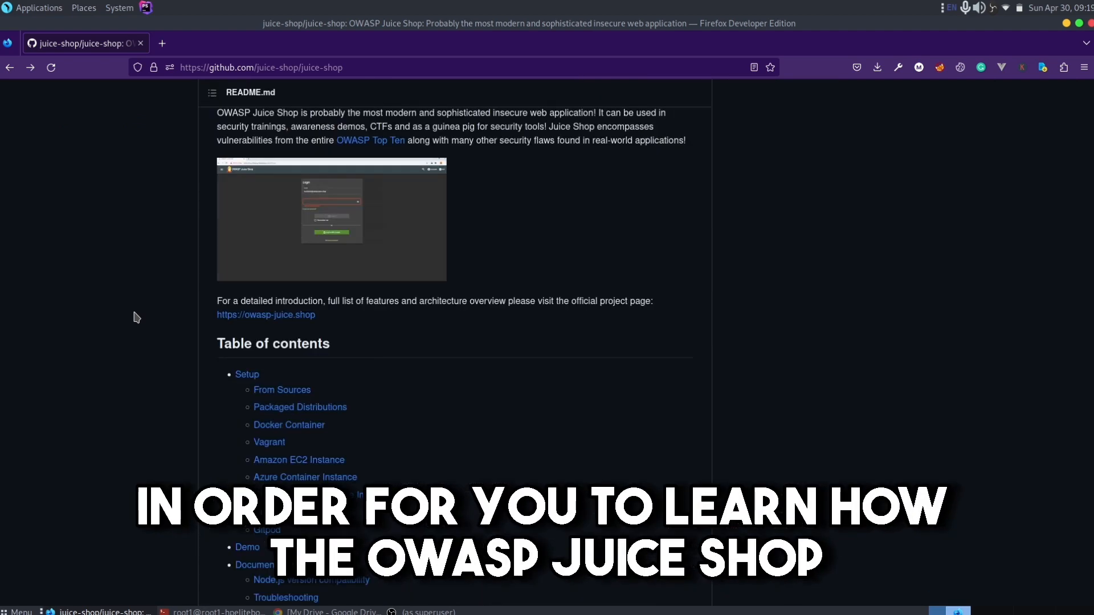
scroll(137, 317, "down", 8)
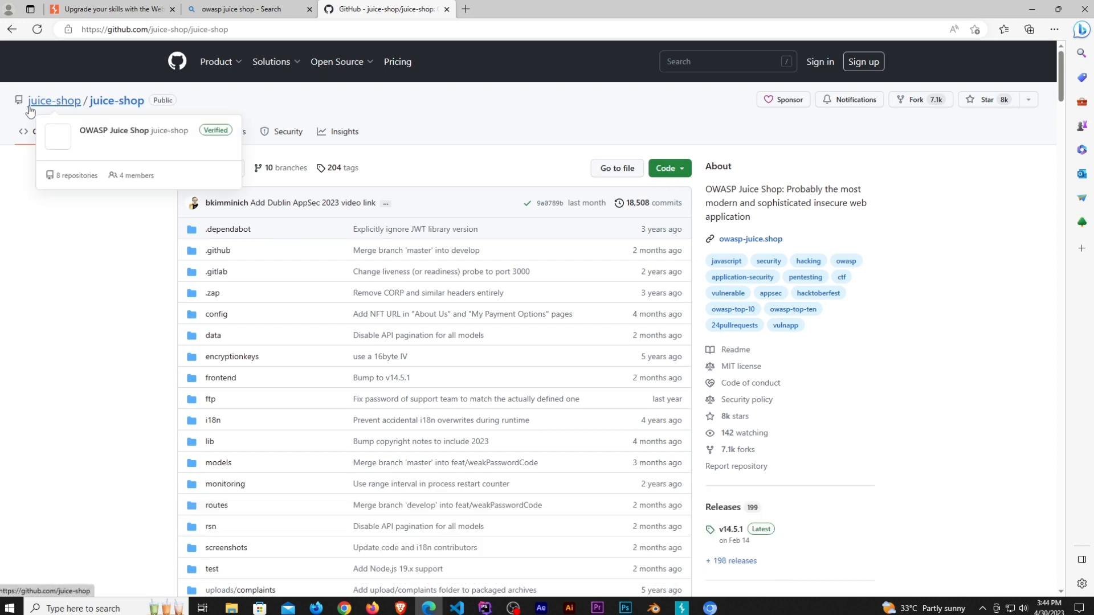
left_click(668, 172)
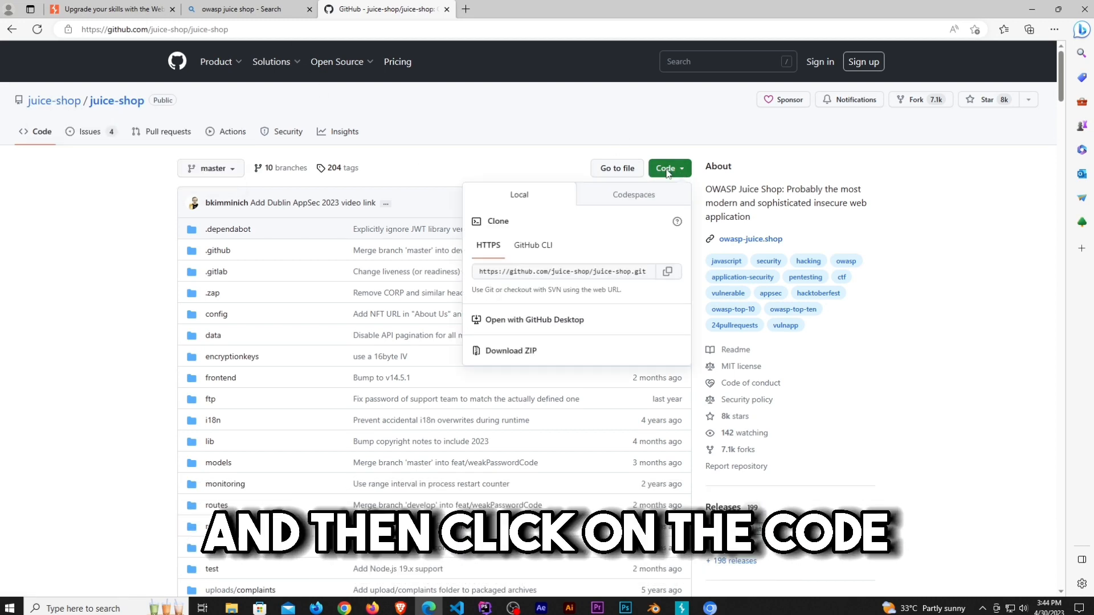
left_click(594, 271)
left_click_drag(594, 272, 467, 275)
key("ctrl+c")
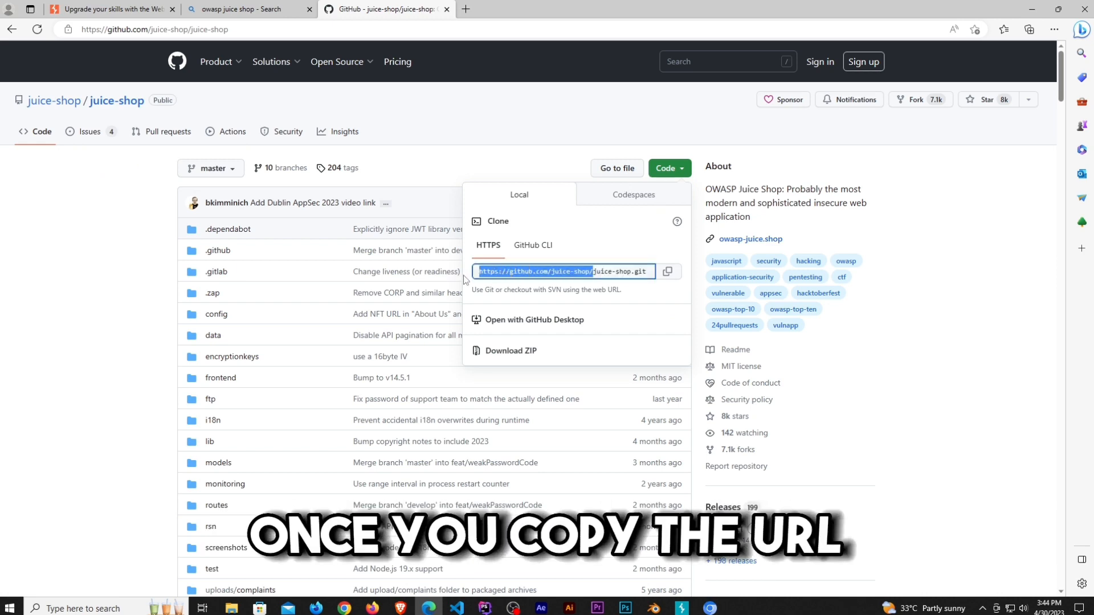
left_click(456, 608)
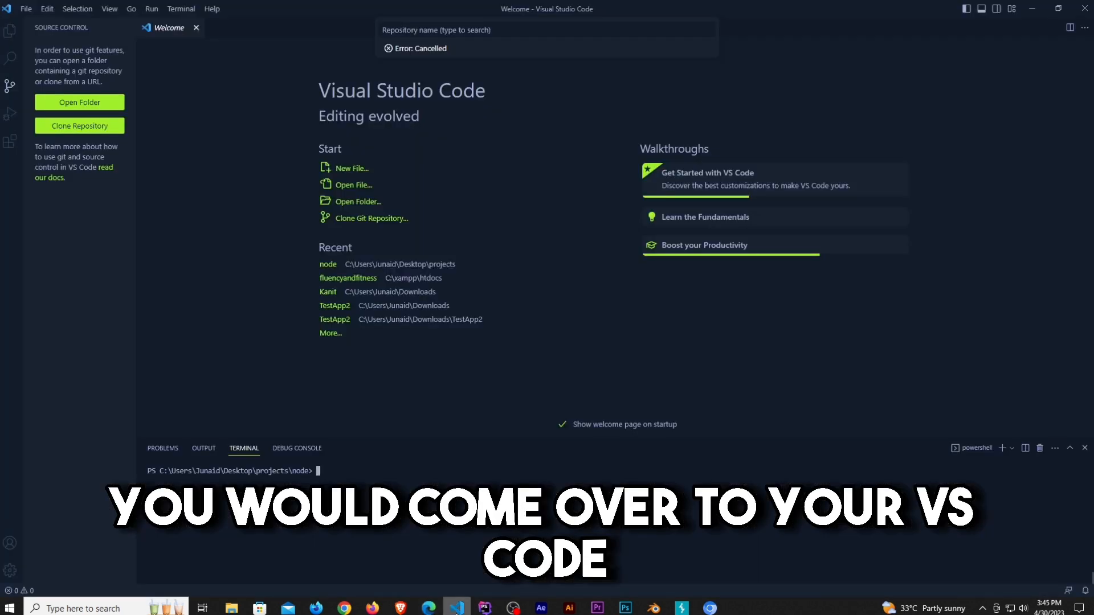
key("ctrl+v")
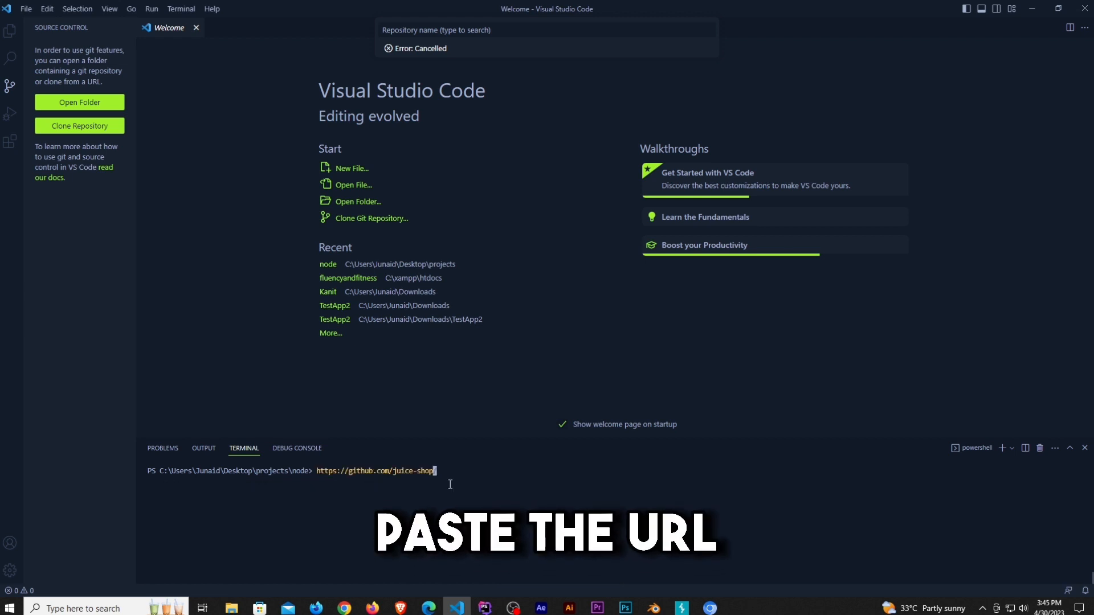
key("ctrl+Left")
key("ctrl+Left")
key("ctrl+Left")
key("ctrl+Left")
key("ctrl+Left")
type("git ")
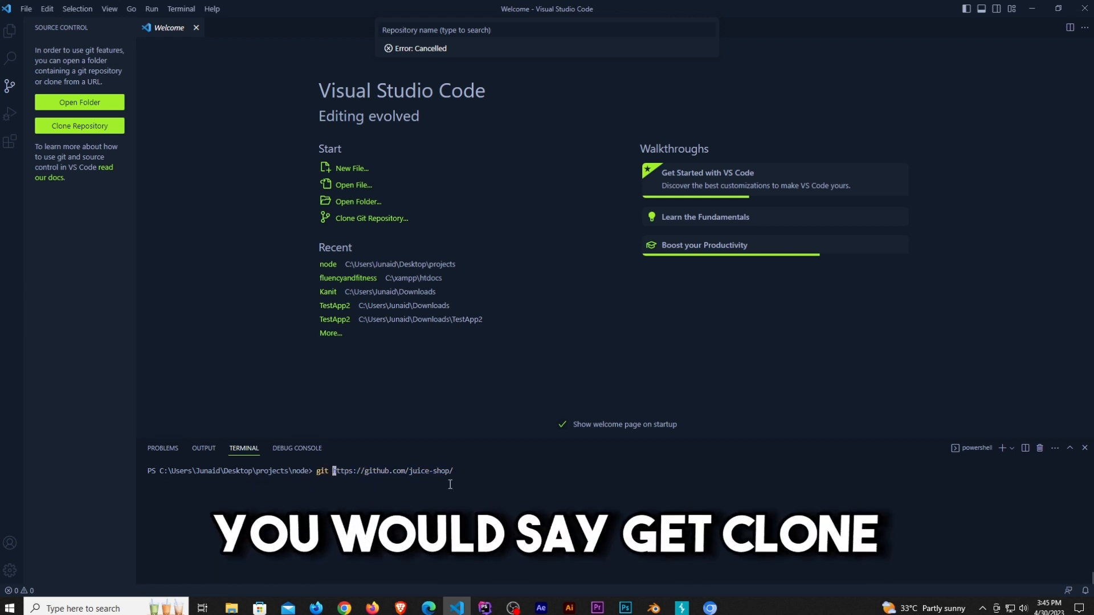
type("clone")
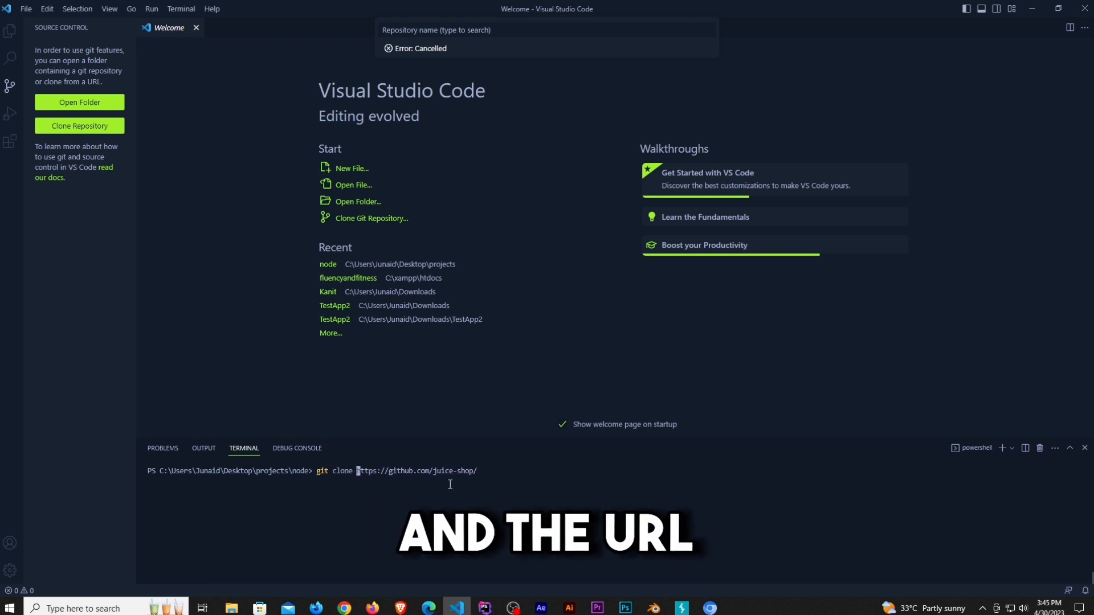
key("End")
type("juice-shop")
key("Return")
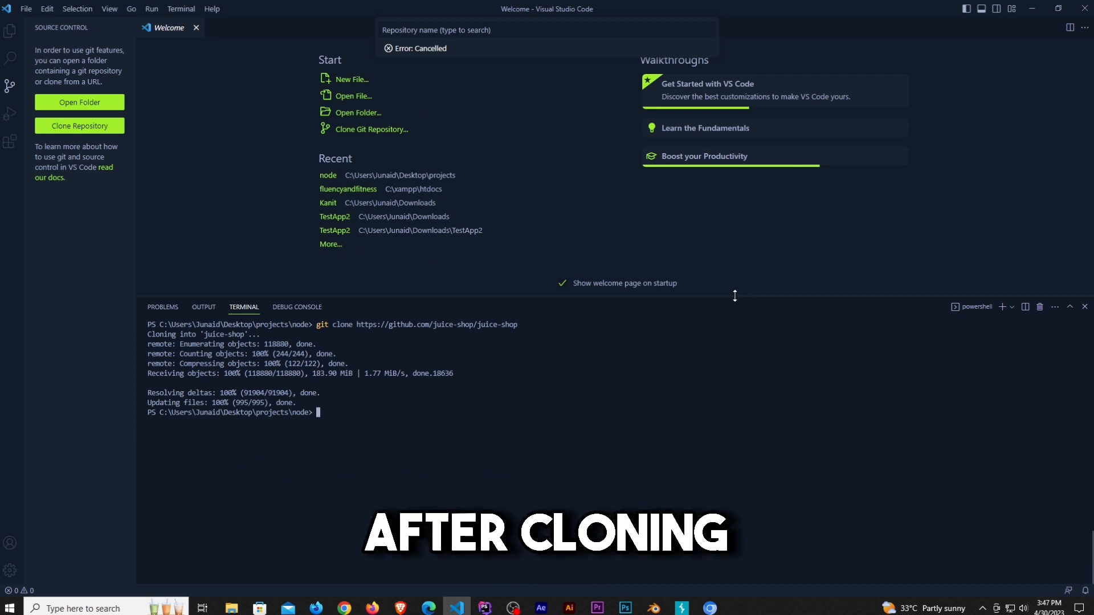
Try to run npm install from the projects\node folder with the interface enlarged.
key("ctrl+equal")
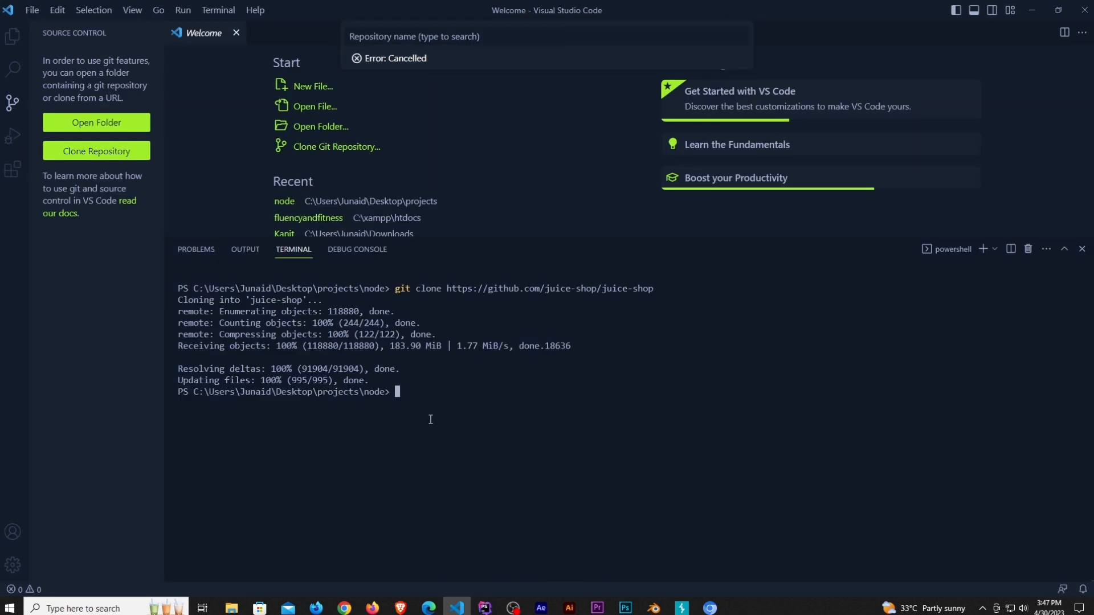
type("pm install")
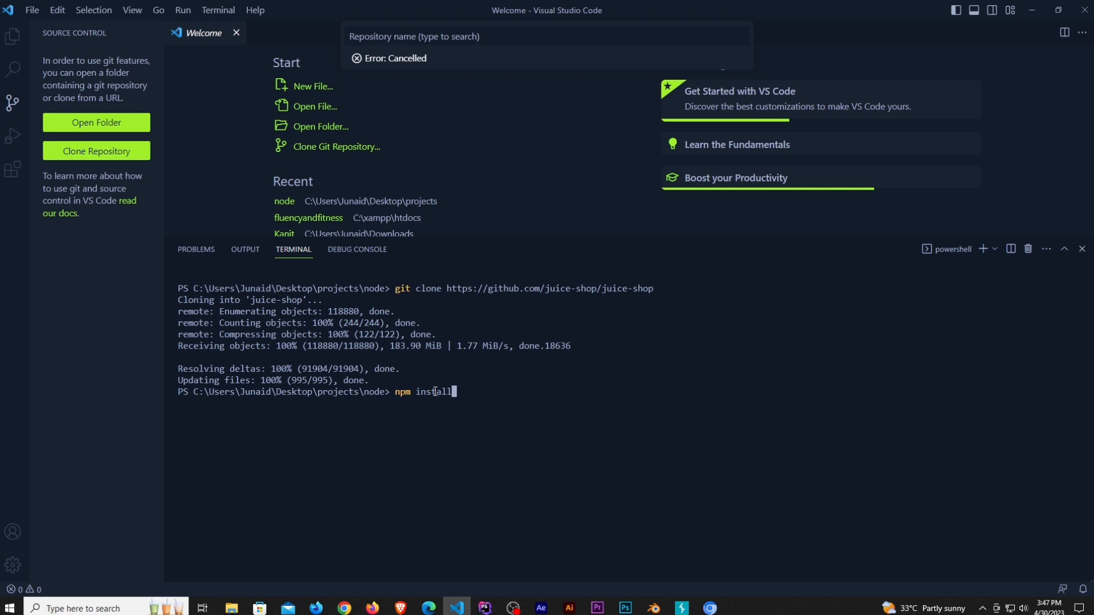
key("Return")
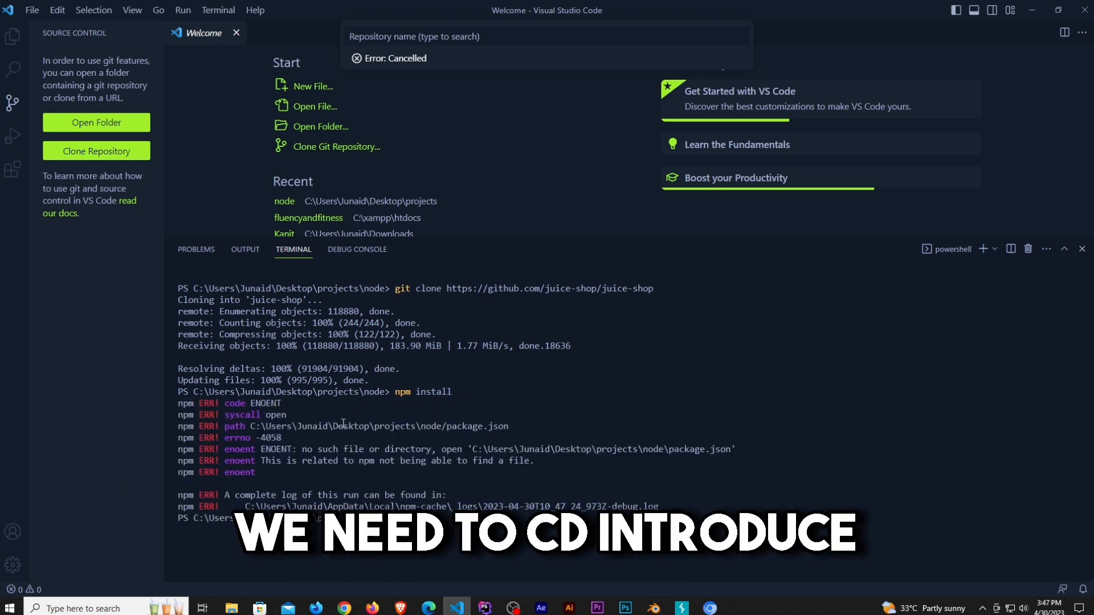
Change into the cloned juice-shop folder and run npm install there.
type("cd juice-shop")
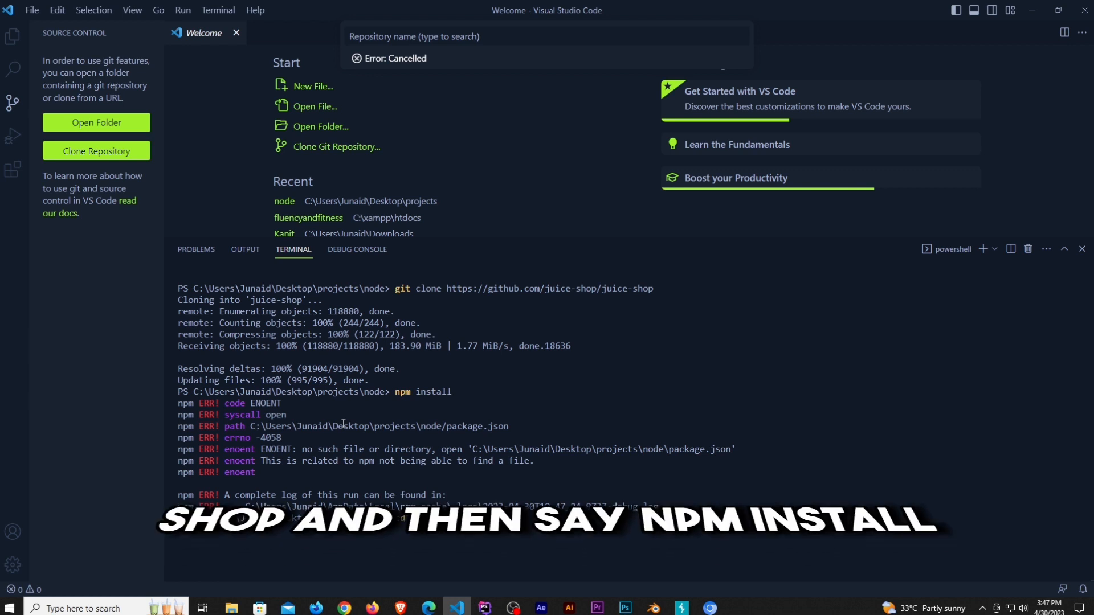
key("Return")
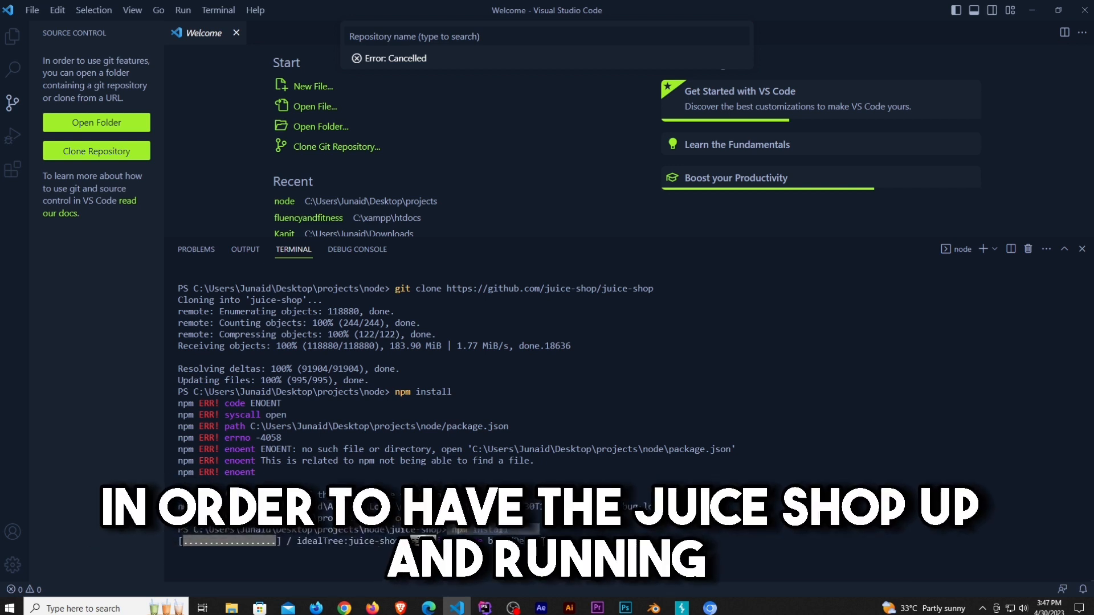
left_click_drag(245, 507, 641, 542)
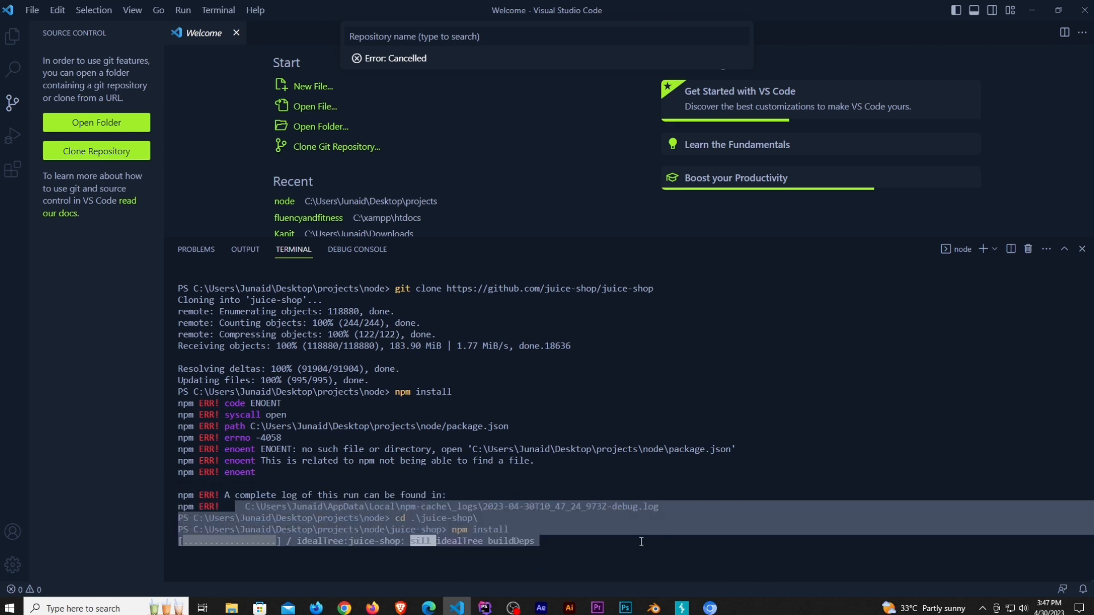
left_click(641, 542)
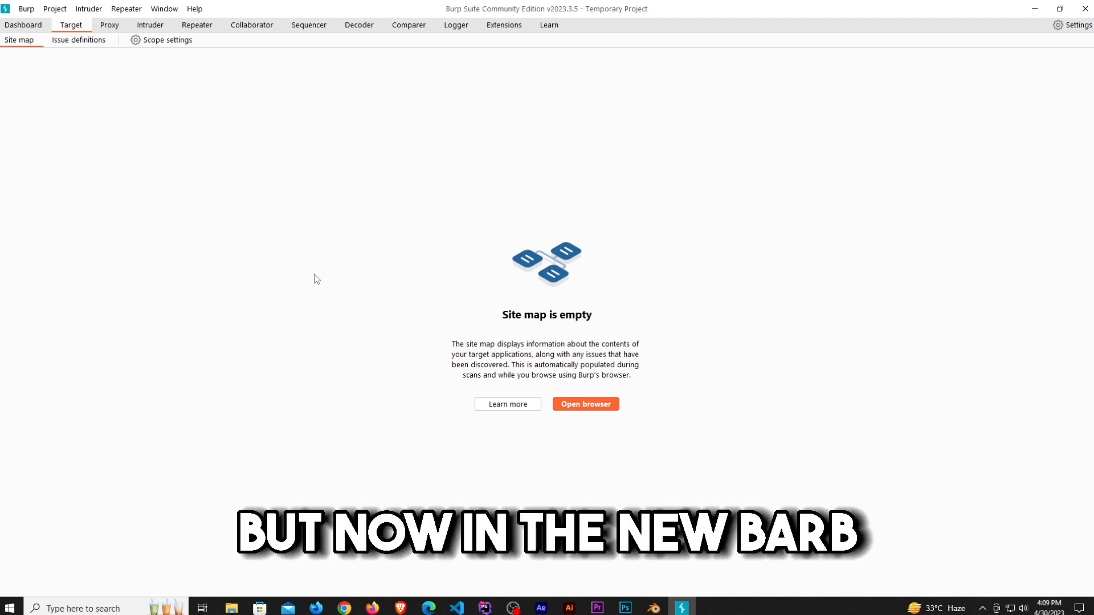
Launch Burp Suite's built-in browser and load the Juice Shop application at localhost:3000.
left_click(581, 405)
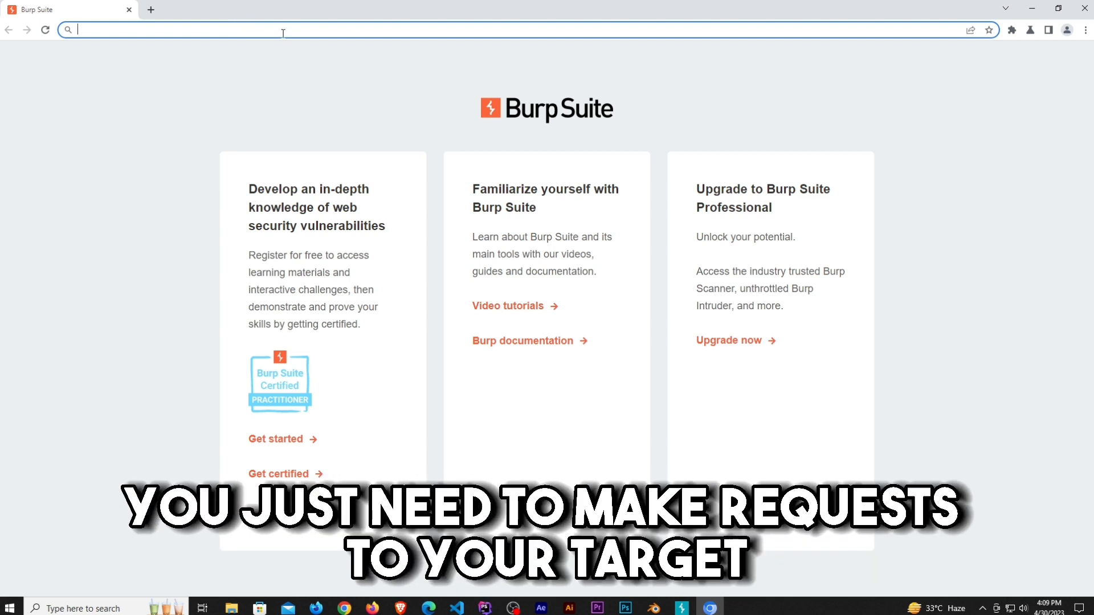
type("local")
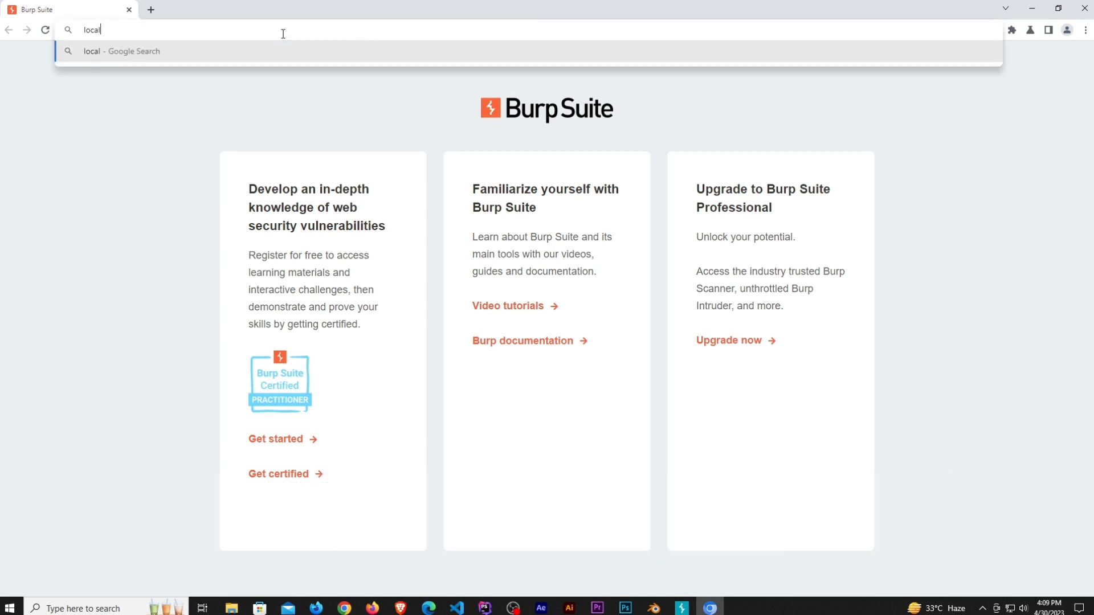
type("host")
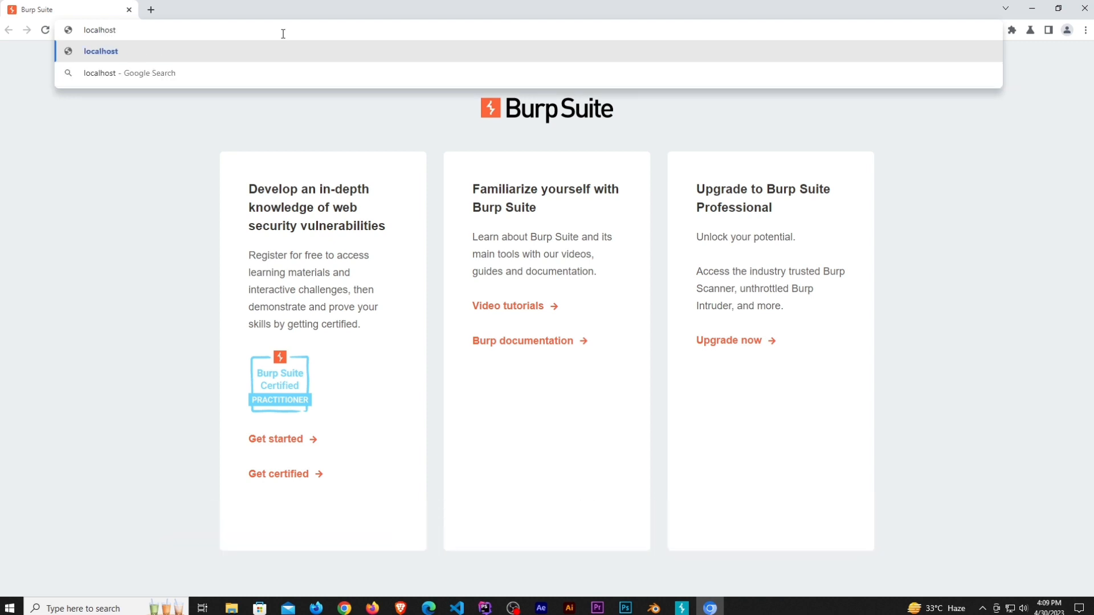
type(":3000")
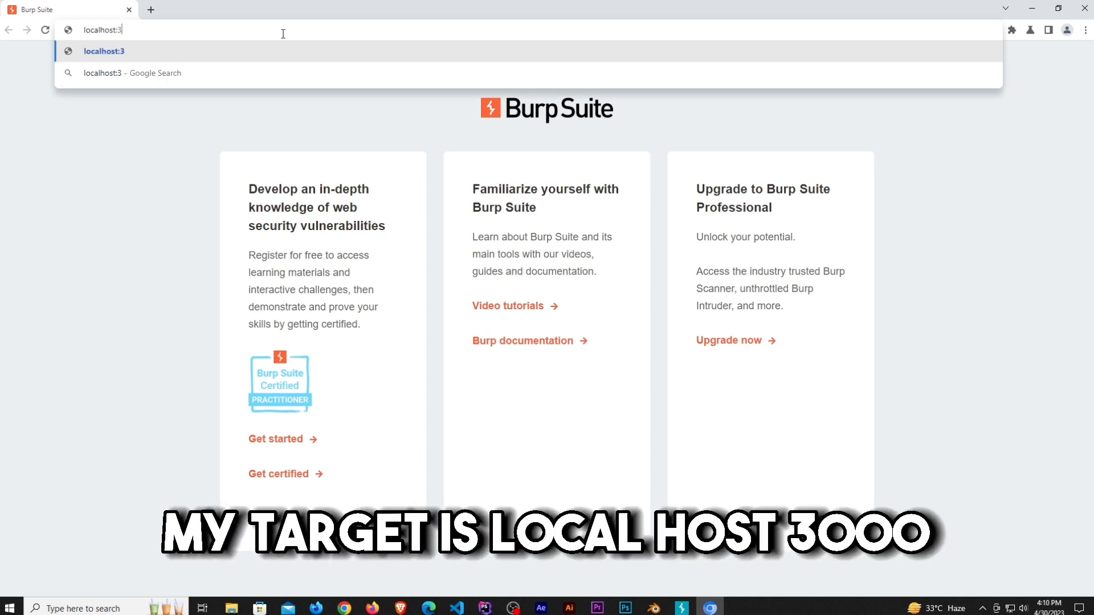
key("Return")
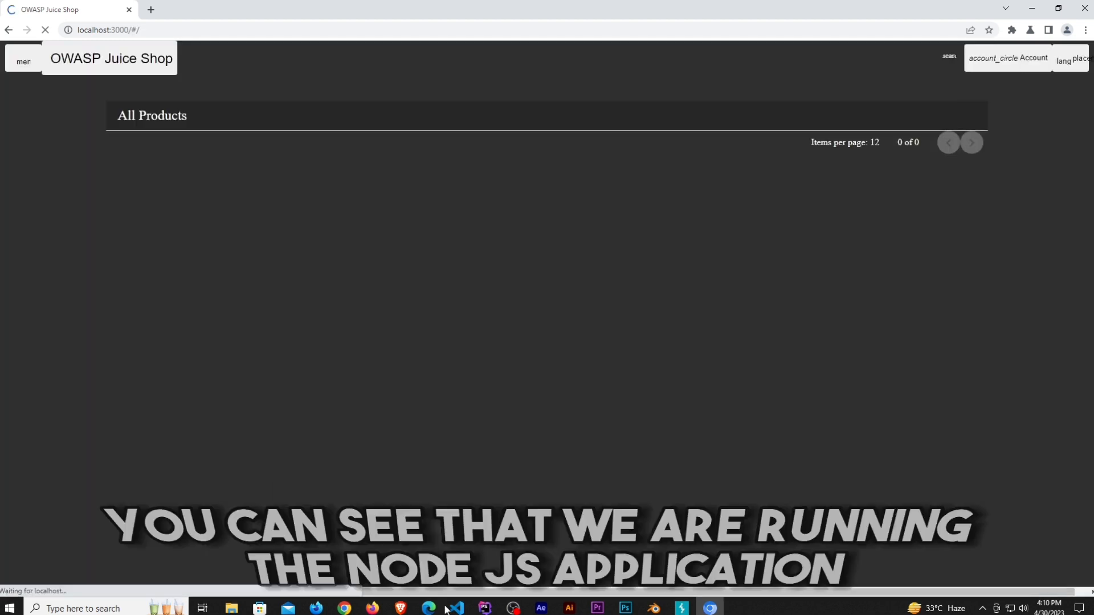
left_click(455, 608)
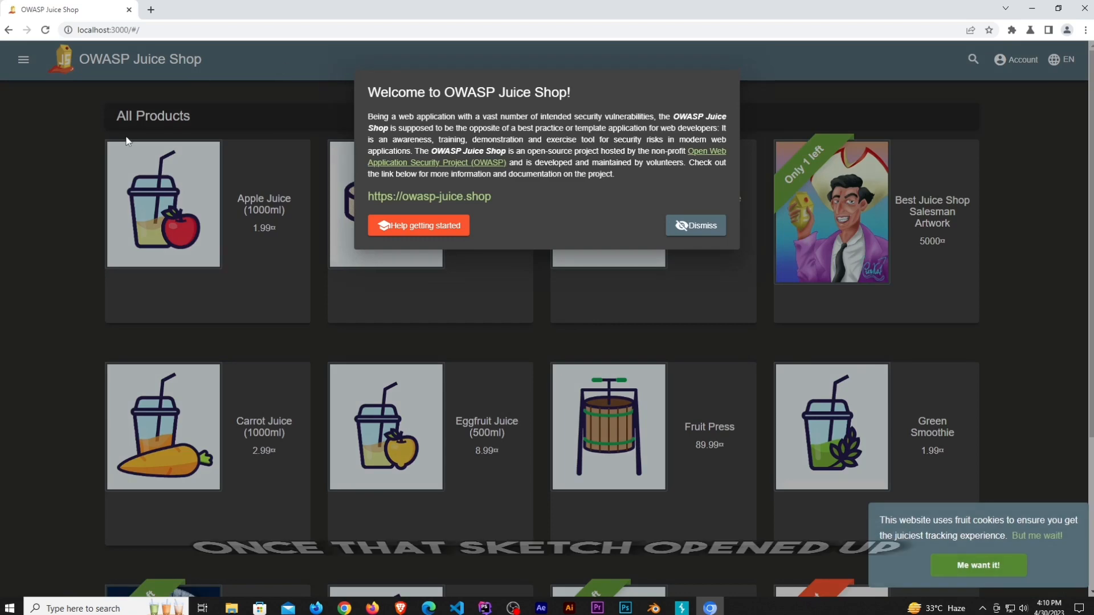
Dismiss the Juice Shop welcome message and go to the localhost:3000/#/score-board page.
left_click(703, 228)
left_click(179, 29)
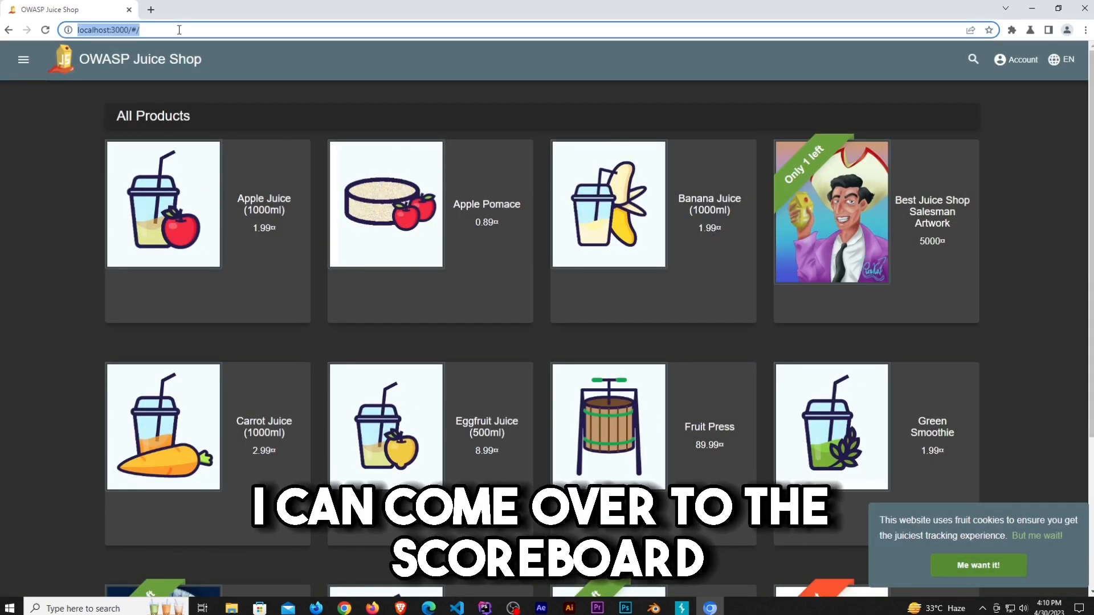
left_click(179, 30)
type("score-board")
key("Return")
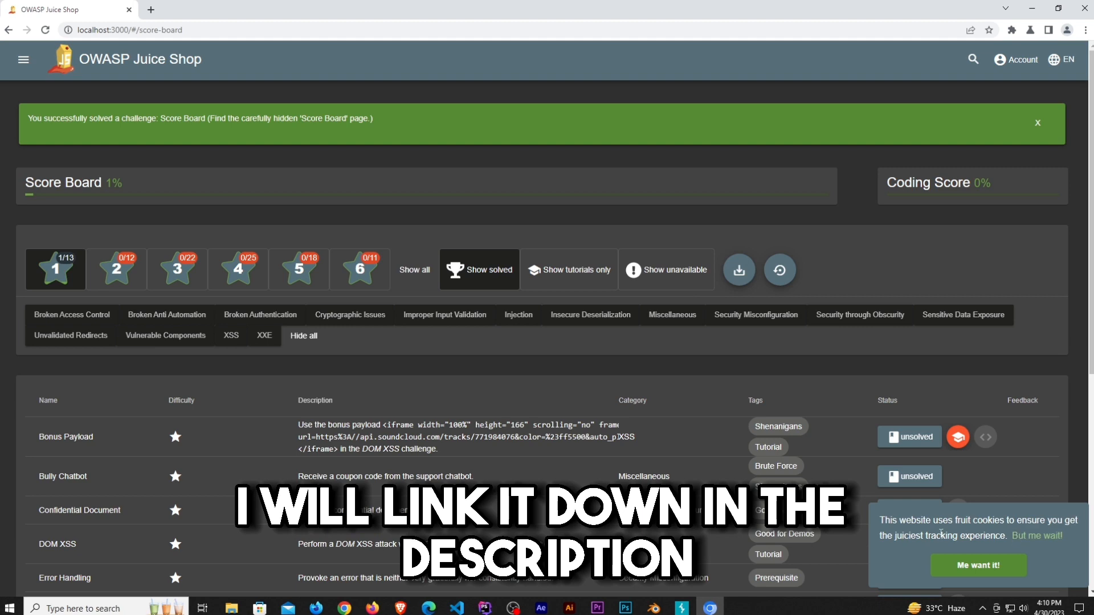
Find the Confidential Document challenge on the score board and read its category and description.
scroll(313, 367, "down", 1)
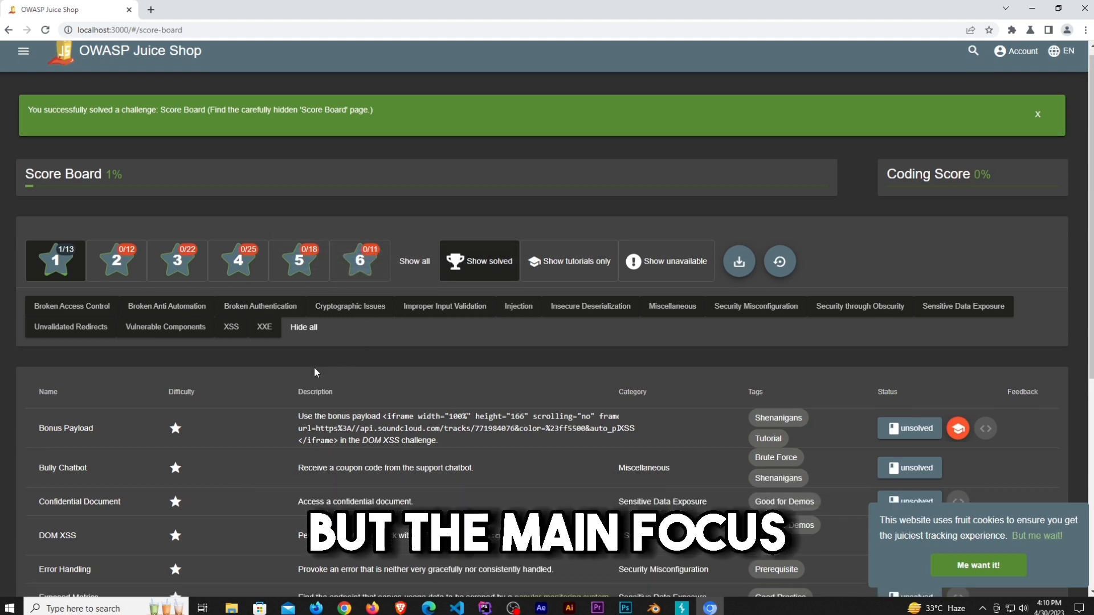
scroll(314, 367, "down", 6)
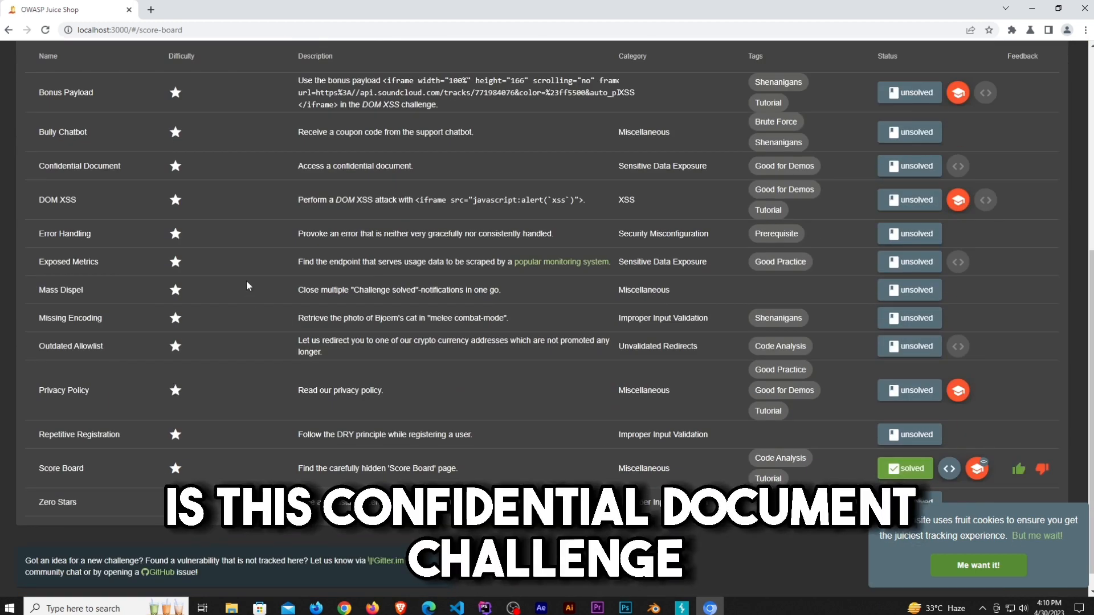
left_click_drag(46, 164, 124, 170)
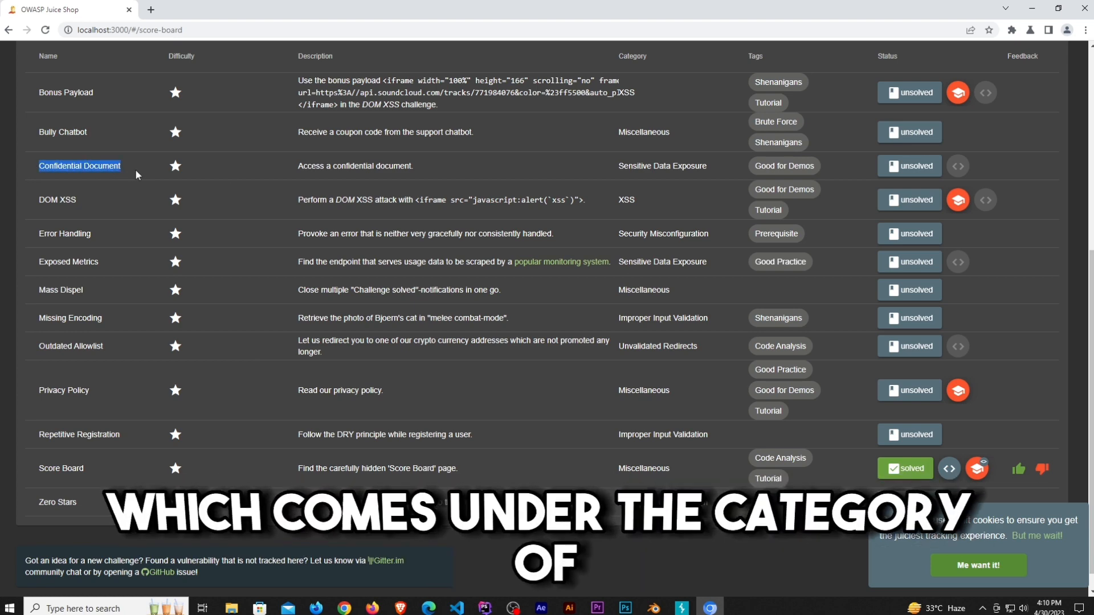
left_click(304, 178)
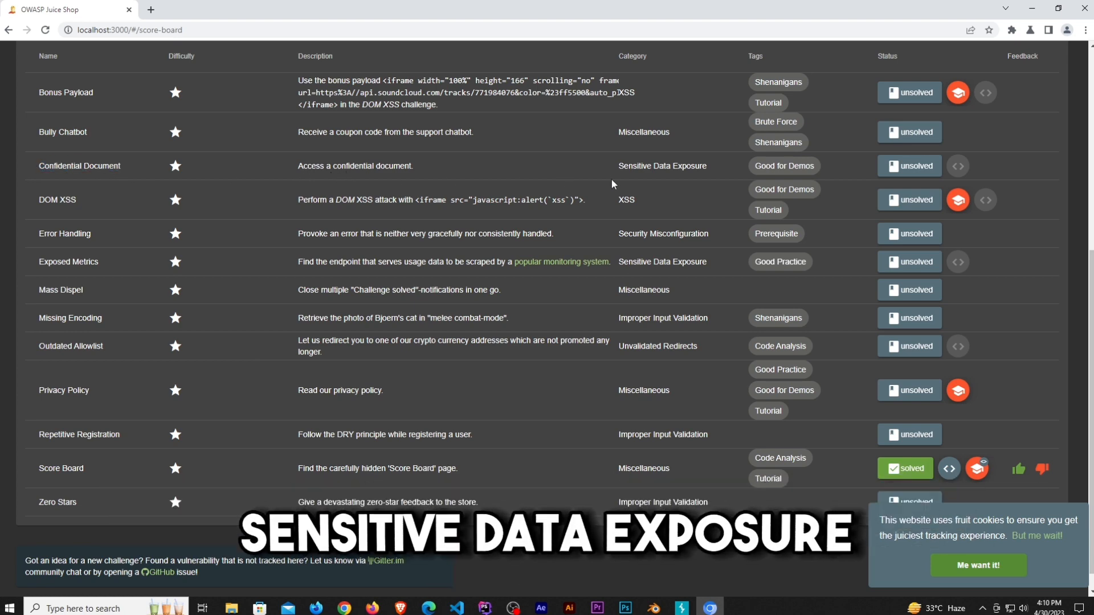
left_click_drag(618, 170, 707, 167)
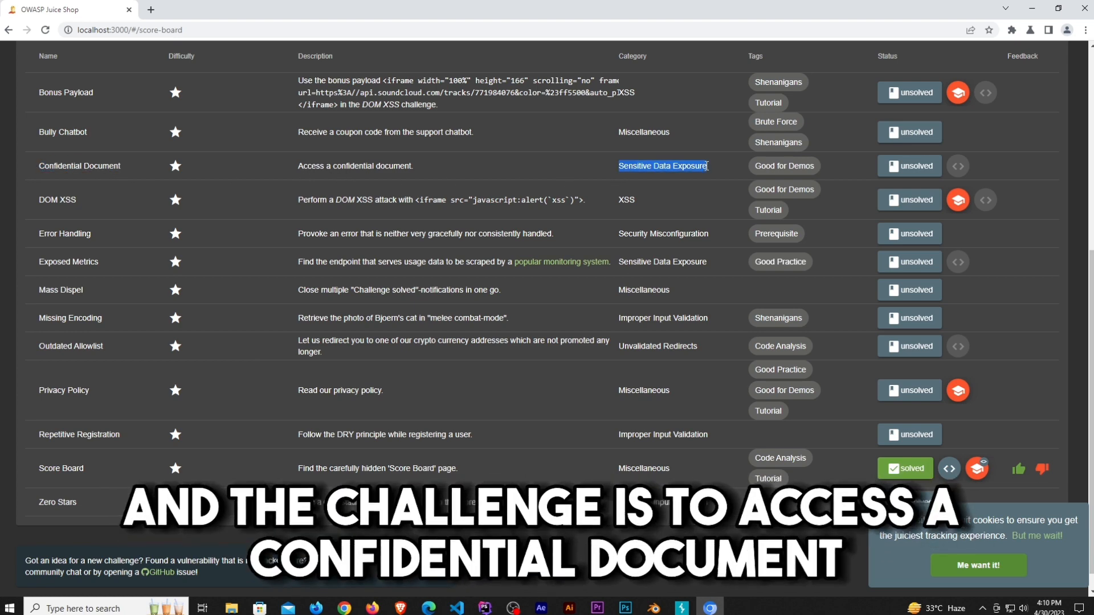
triple_click(293, 168)
Switch to Burp Suite to view the captured localhost:3000 requests in the target site map.
scroll(323, 245, "up", 4)
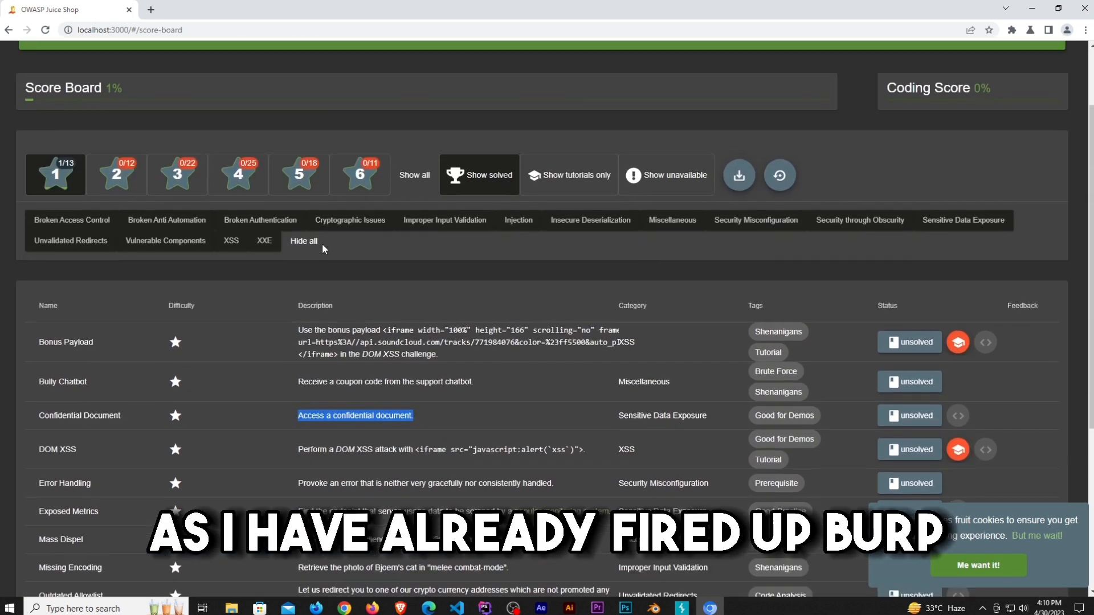
scroll(322, 245, "up", 2)
left_click(682, 608)
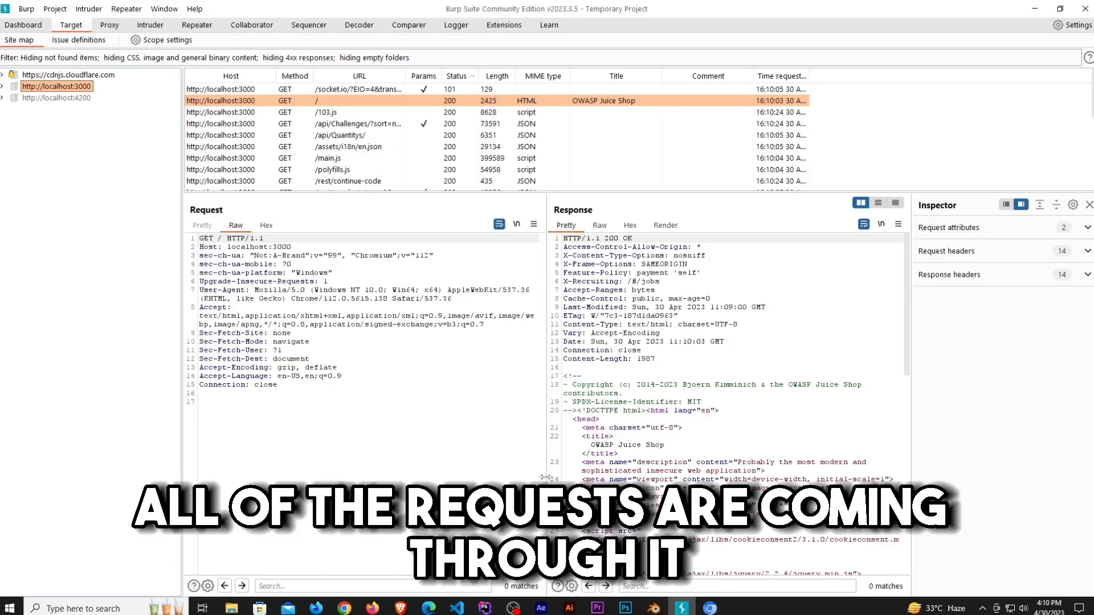
Review the captured localhost:3000 requests in the proxy's HTTP history.
left_click(105, 29)
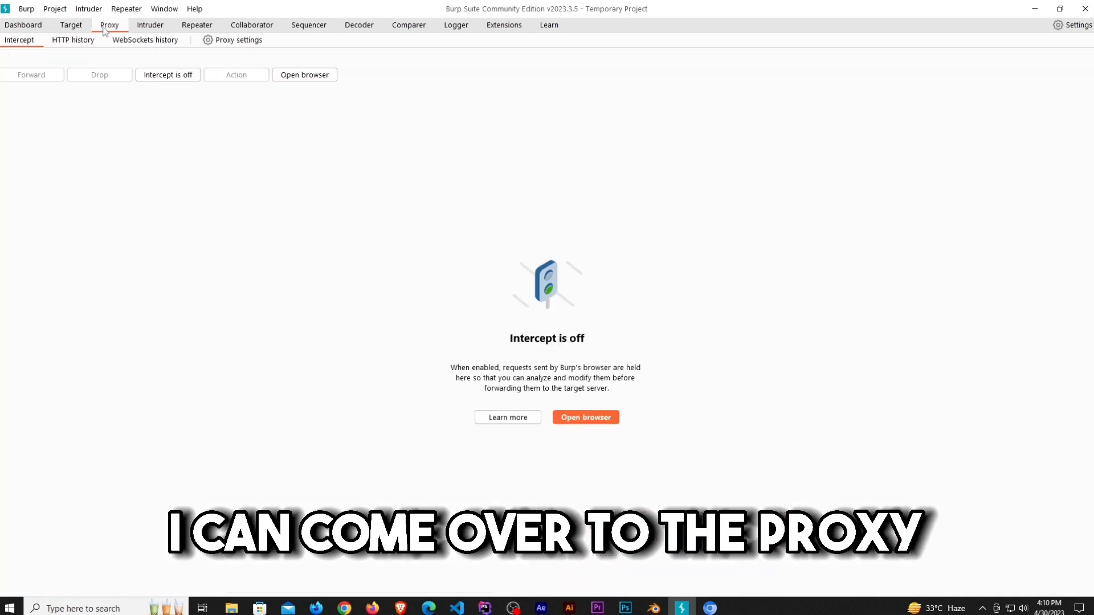
left_click(82, 43)
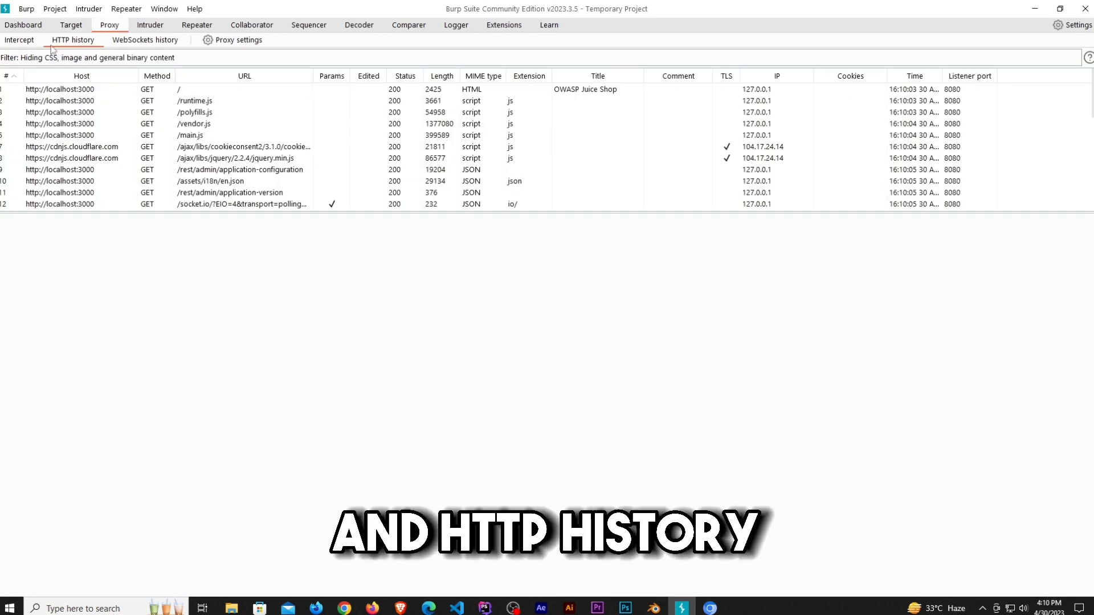
scroll(206, 169, "down", 5)
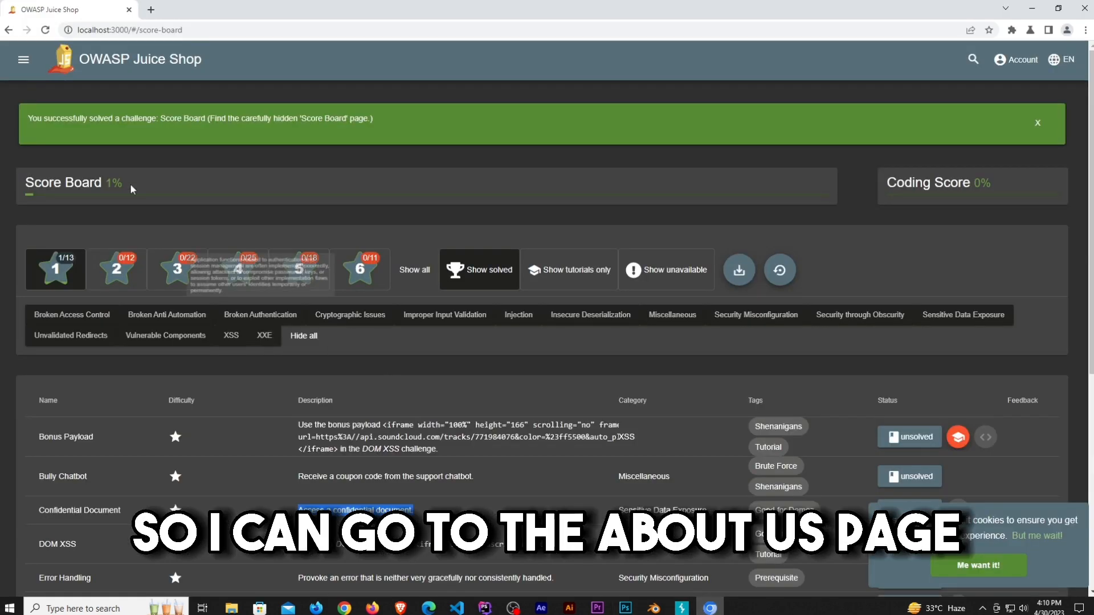
Go to the Juice Shop About Us page in the browser, follow its terms of use link and read the legal.md file.
left_click(38, 186)
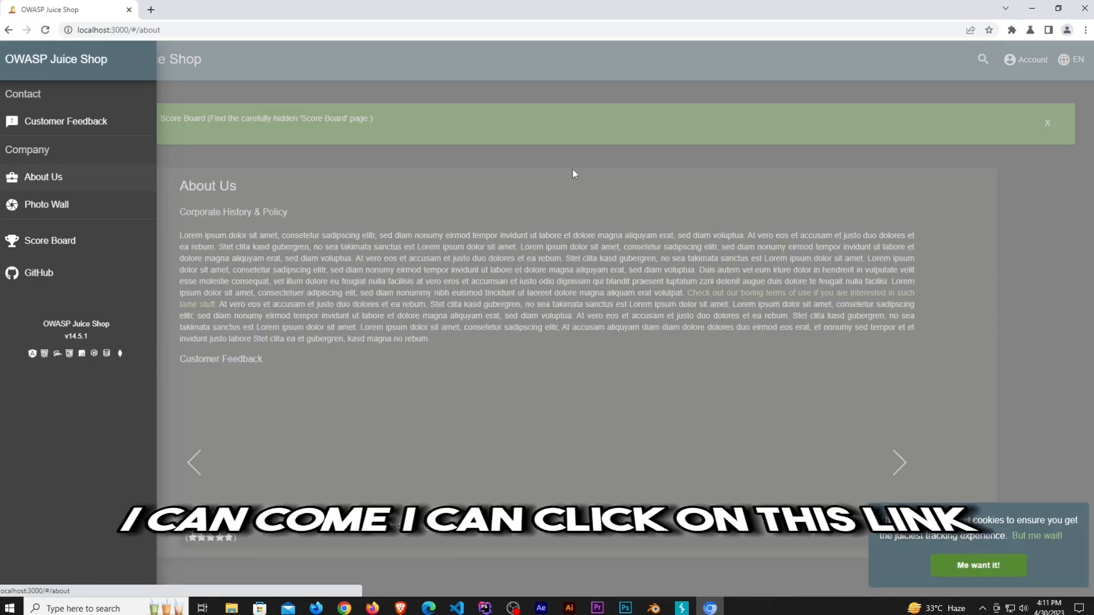
left_click(573, 169)
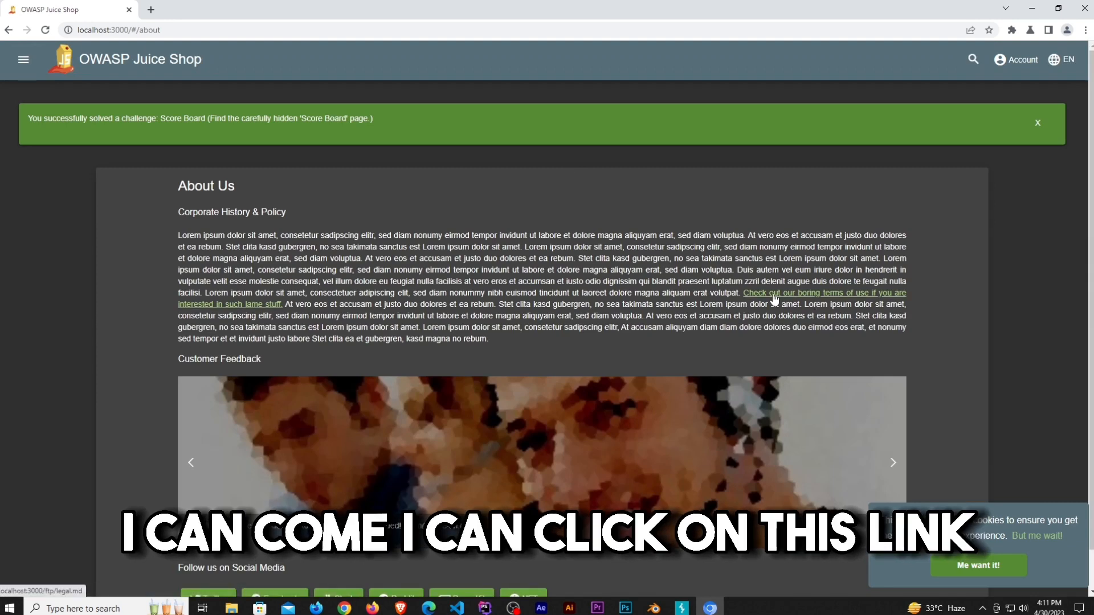
left_click(797, 299)
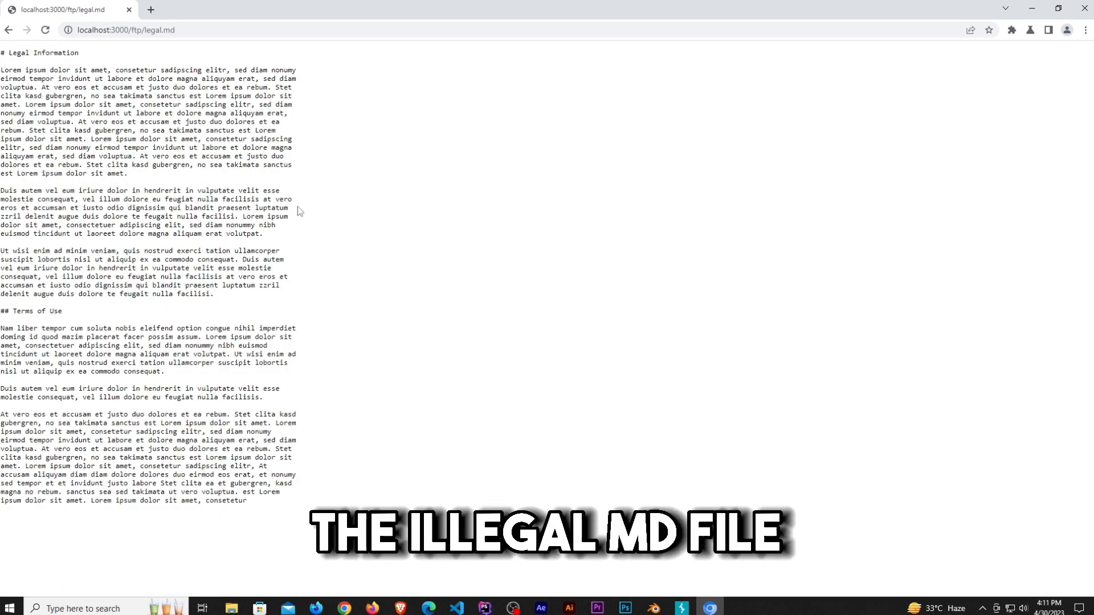
left_click(181, 30)
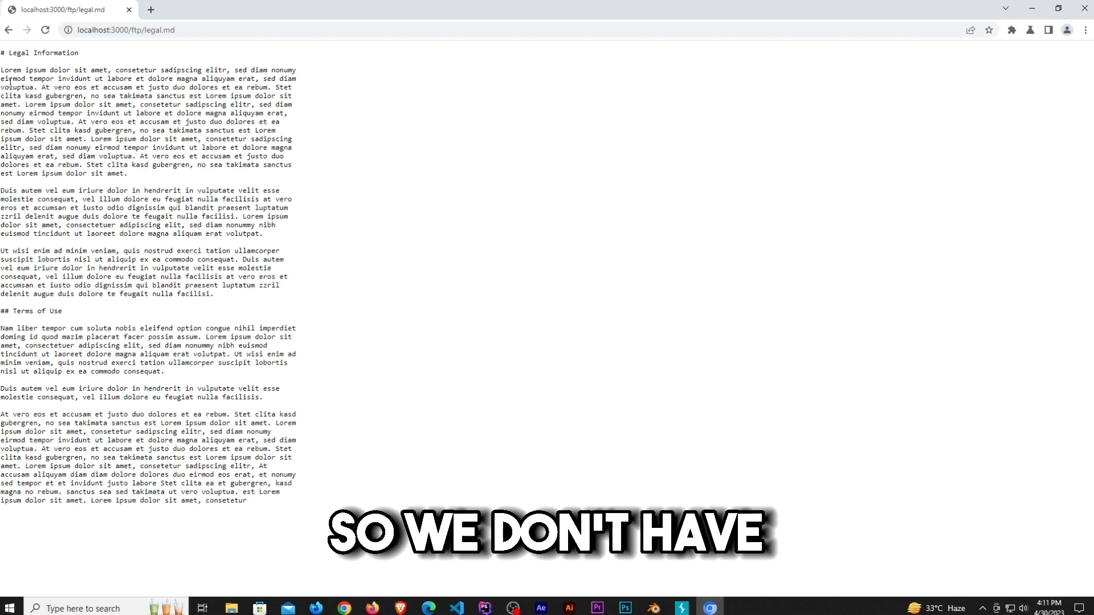
left_click_drag(2, 78, 68, 207)
left_click(68, 207)
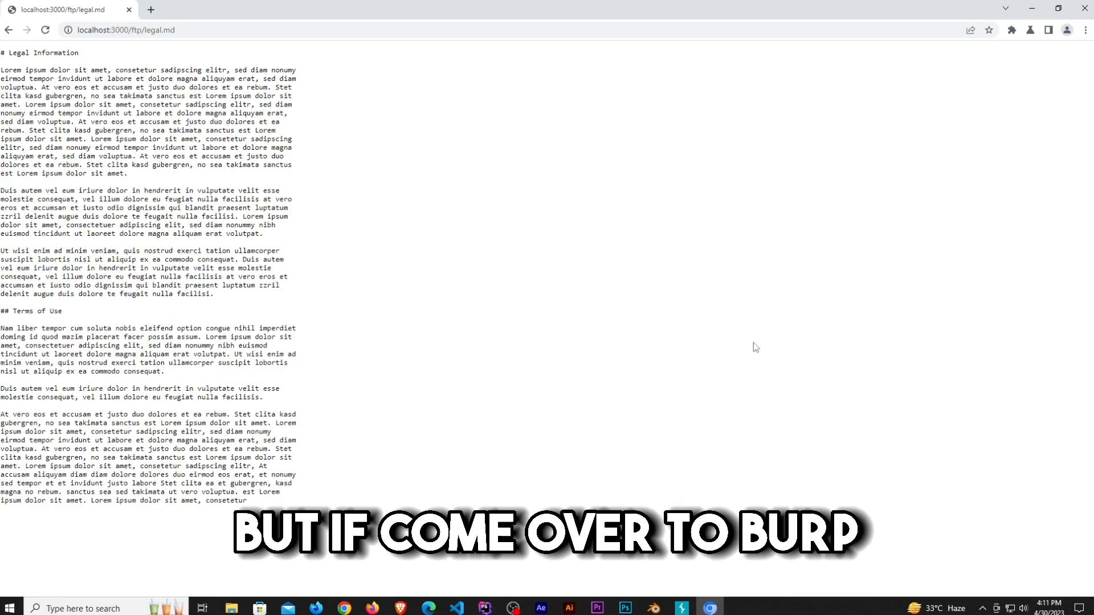
Send the captured /ftp/legal.md request from Burp Suite's HTTP history to Repeater and display it there.
left_click(681, 609)
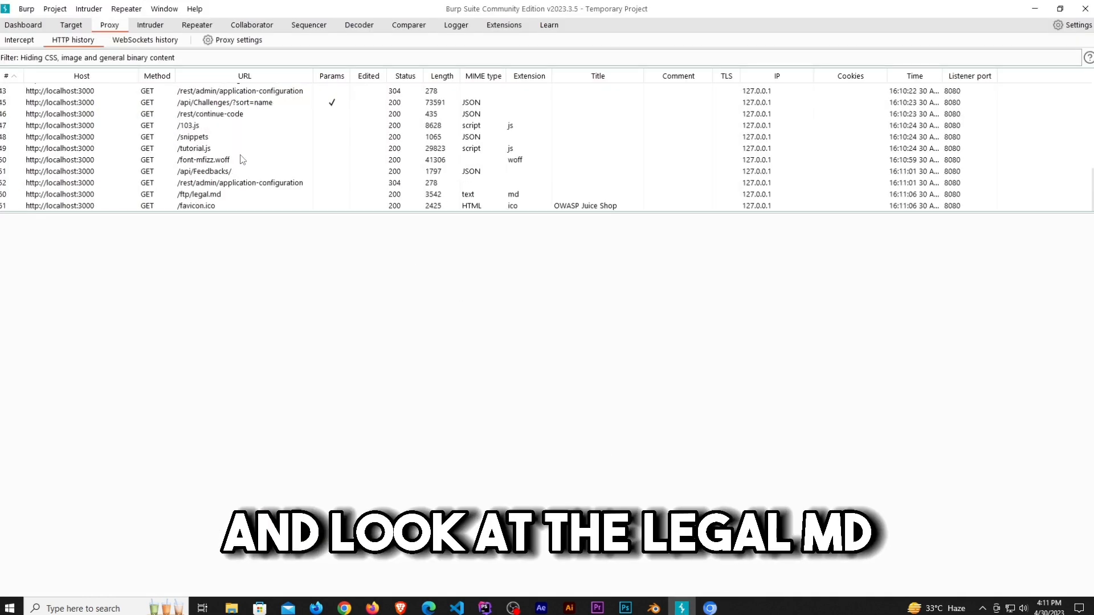
left_click(186, 196)
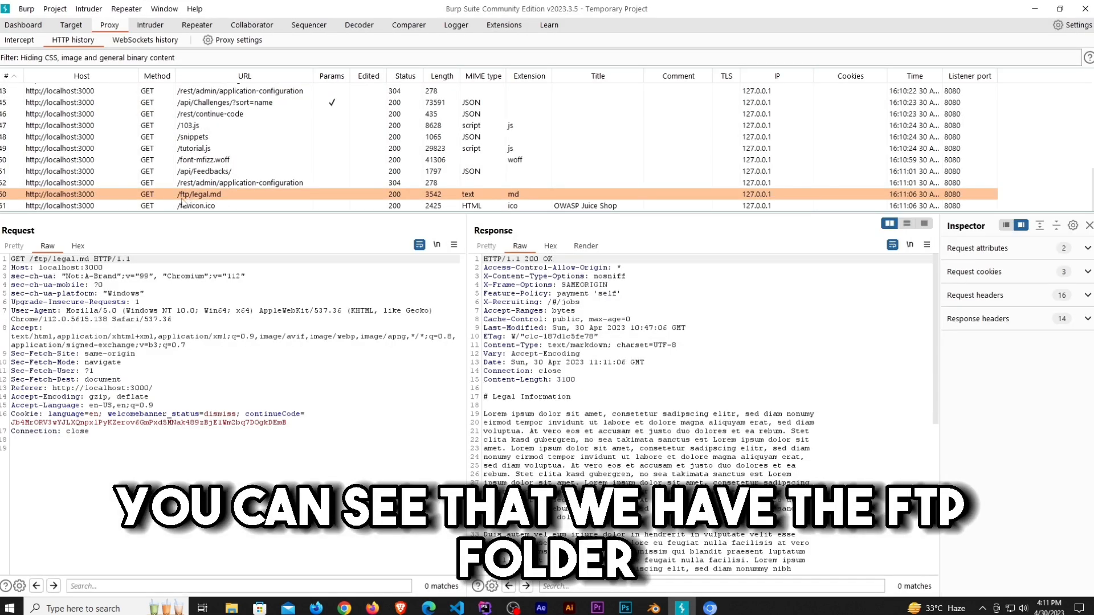
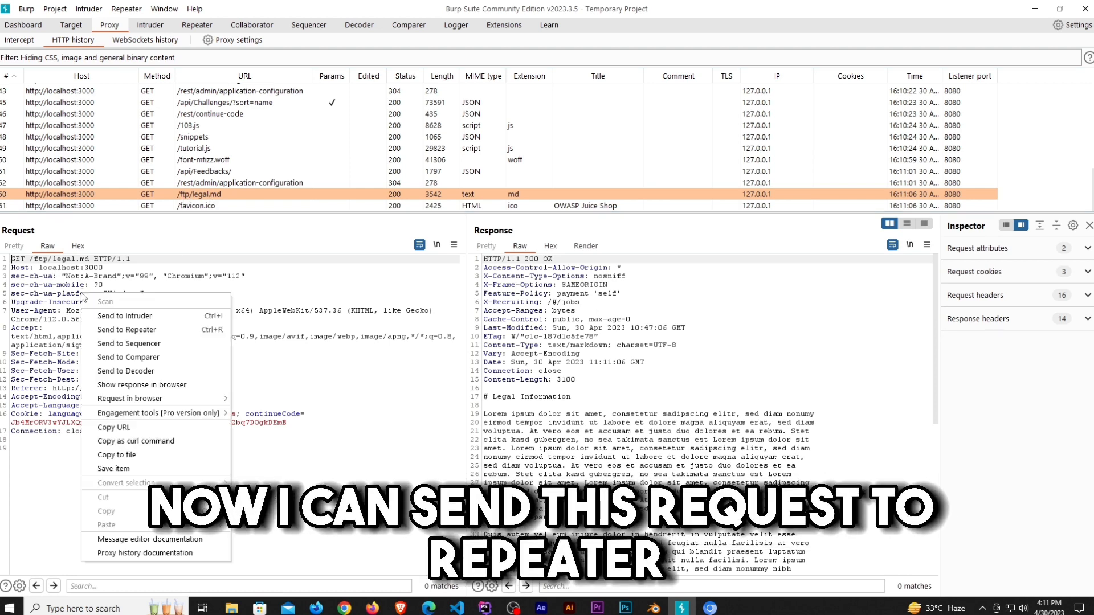
left_click(153, 331)
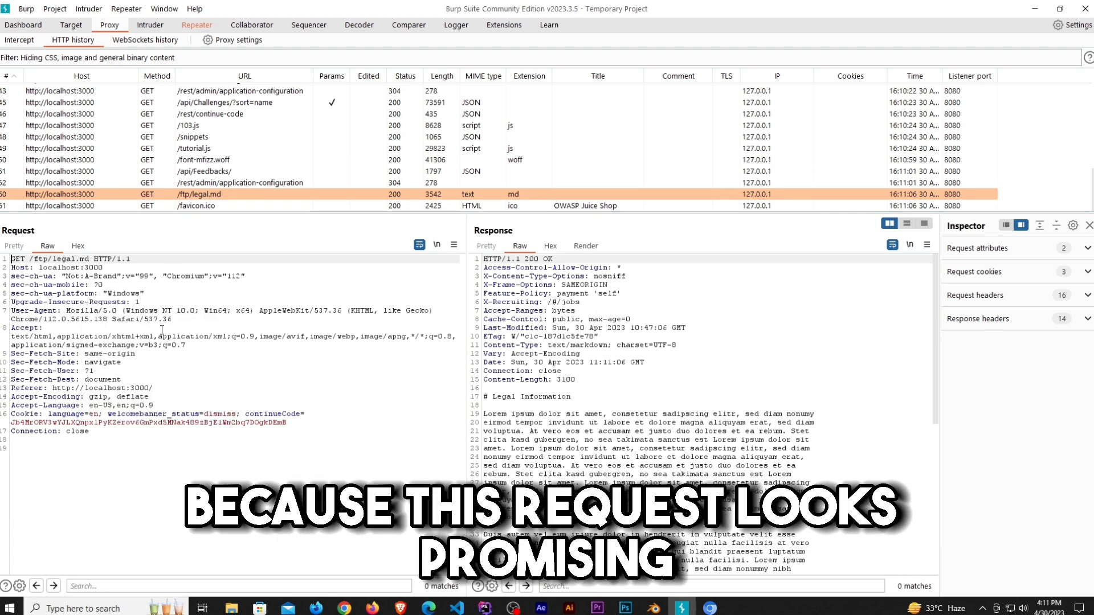
left_click(194, 25)
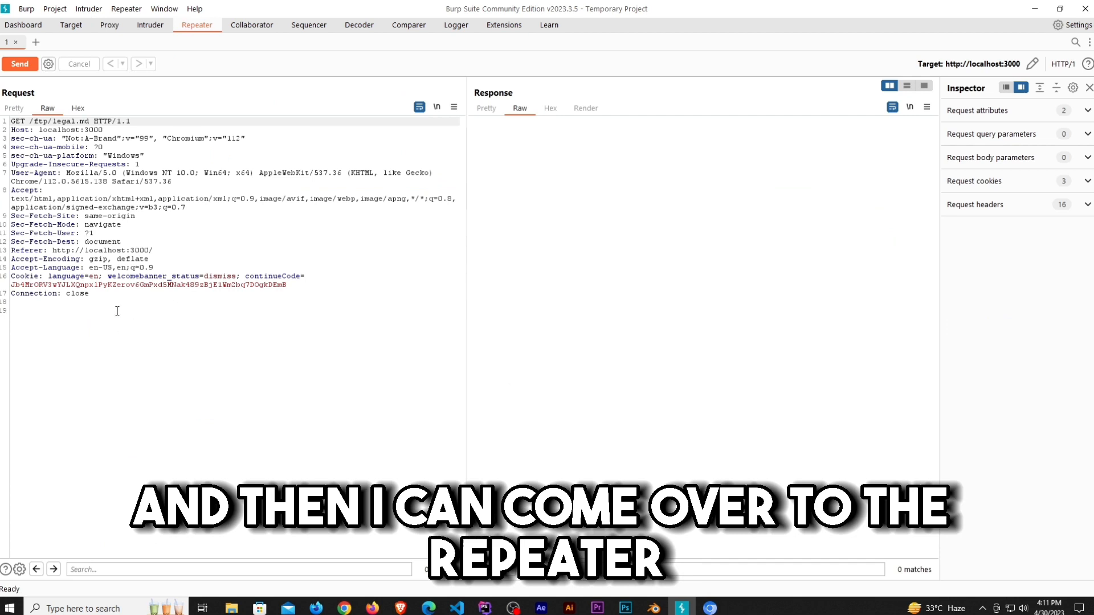
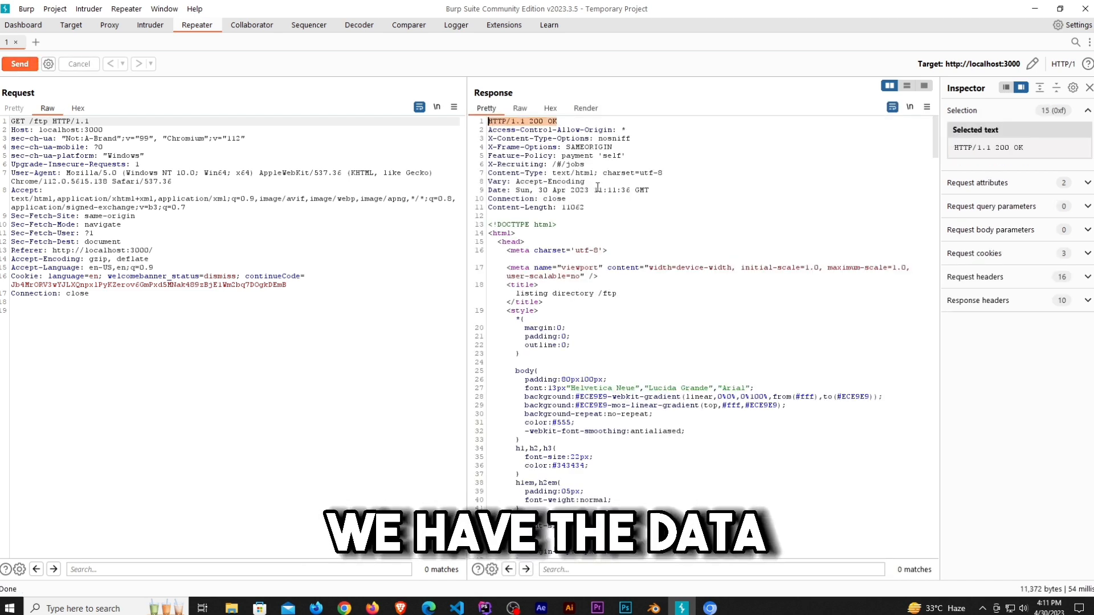
Locate the file list in the /ftp response's HTML and examine the quarantine entry.
scroll(597, 187, "down", 20)
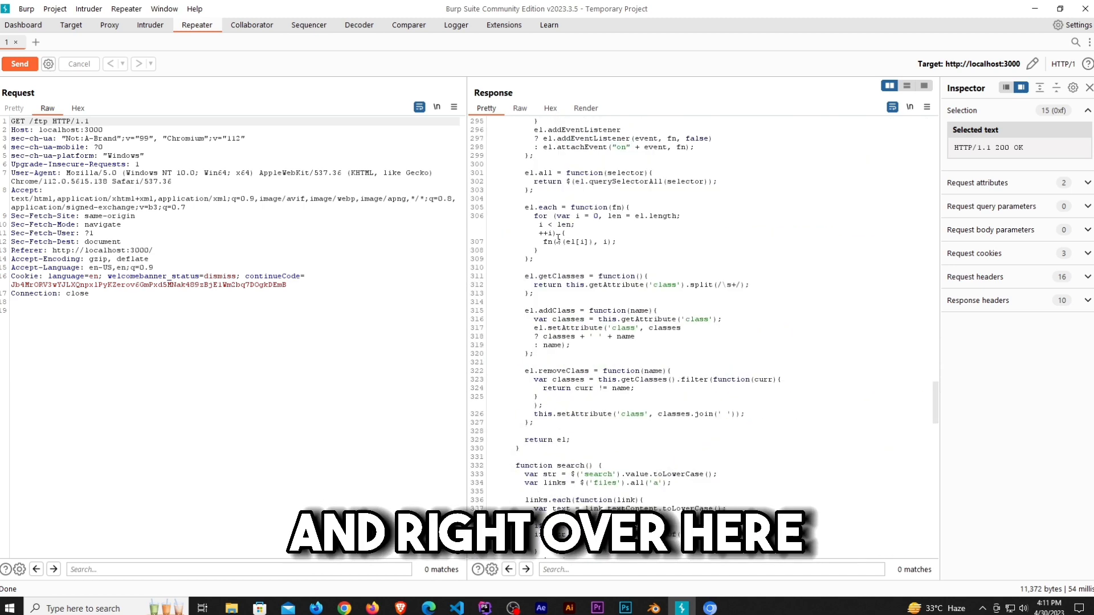
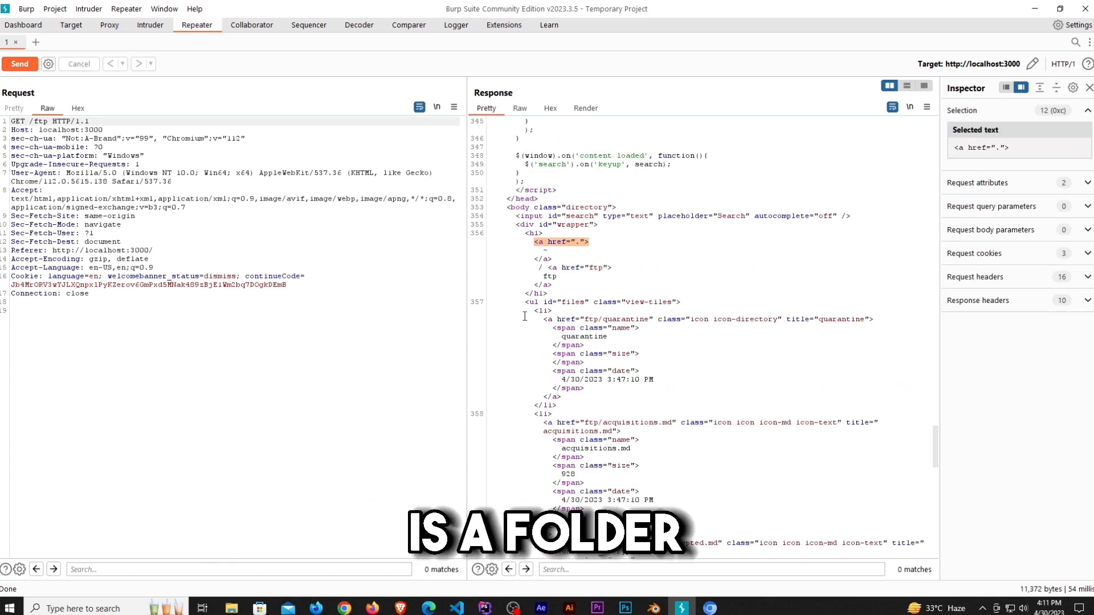
left_click_drag(525, 302, 618, 422)
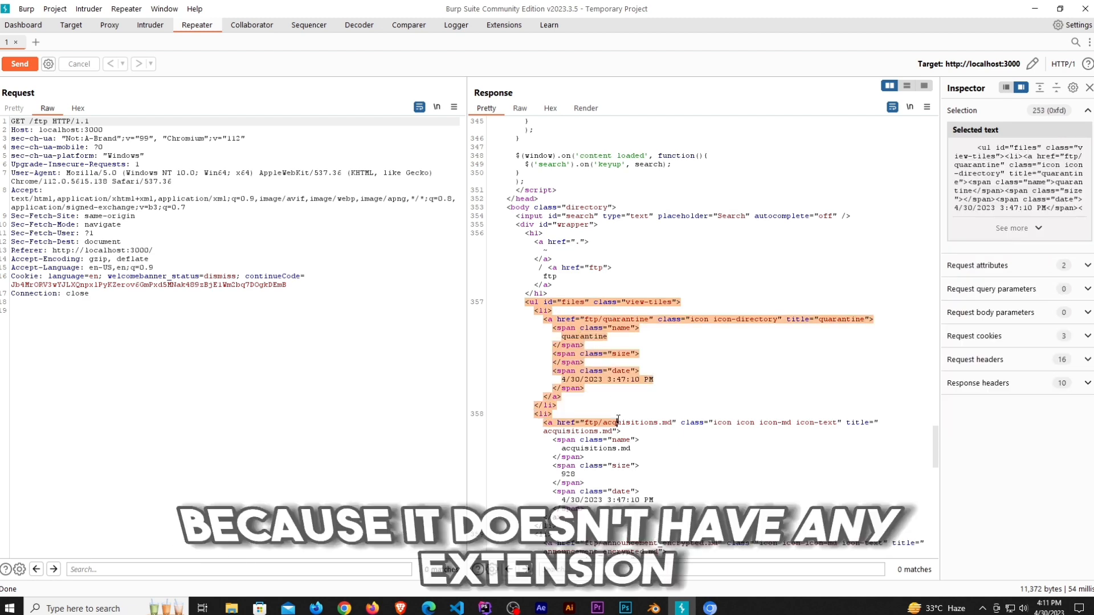
left_click(623, 319)
double_click(624, 319)
scroll(593, 376, "down", 2)
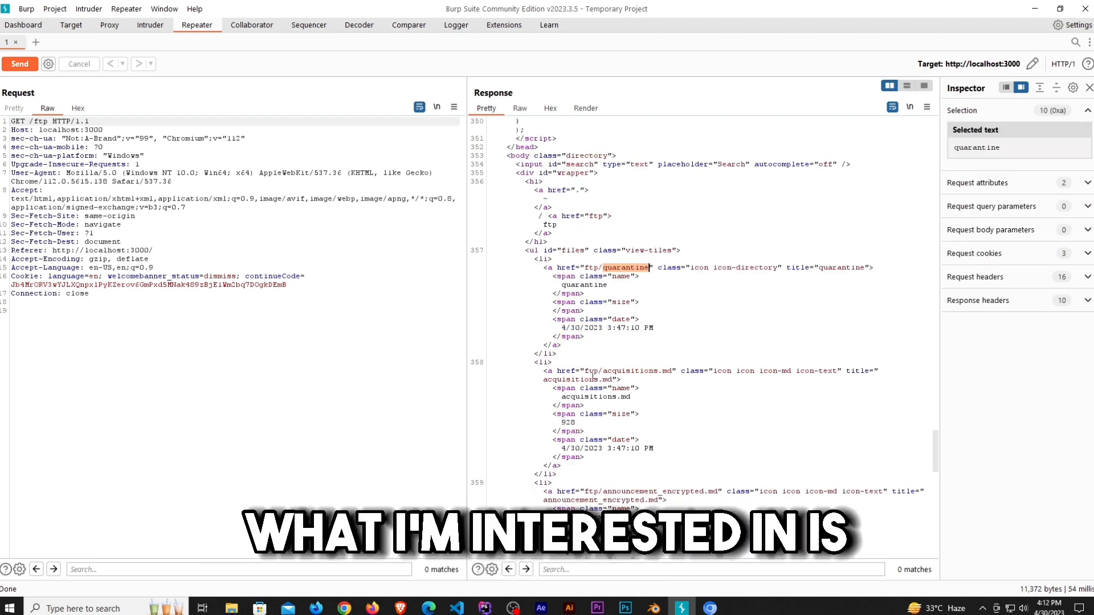
Examine the acquisitions.md and announcement_encrypted.md entries and the files listed after them in the /ftp response.
double_click(630, 371)
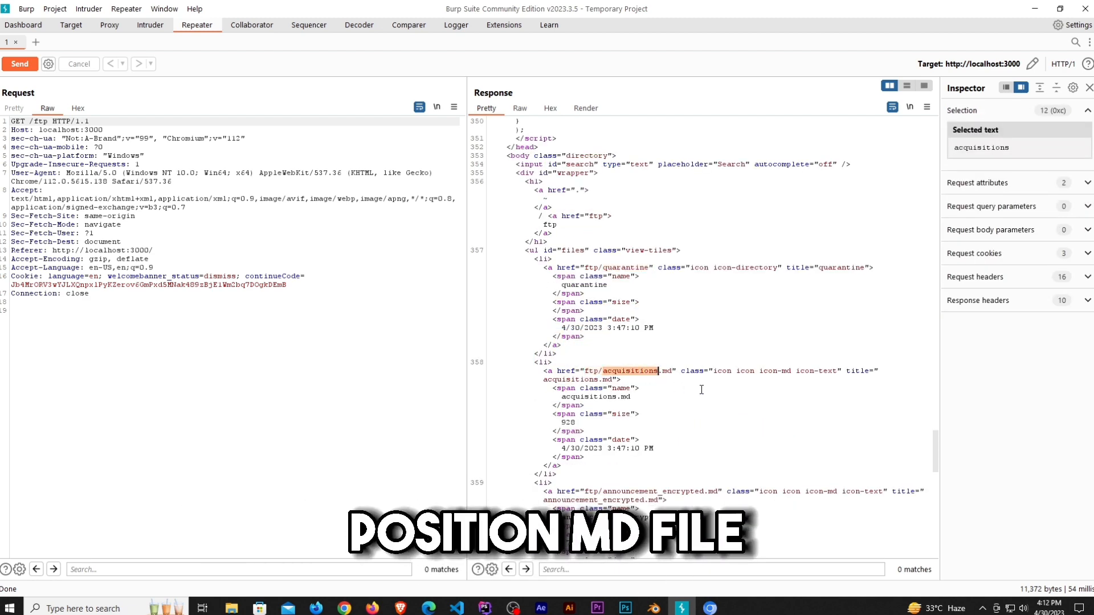
left_click(672, 371)
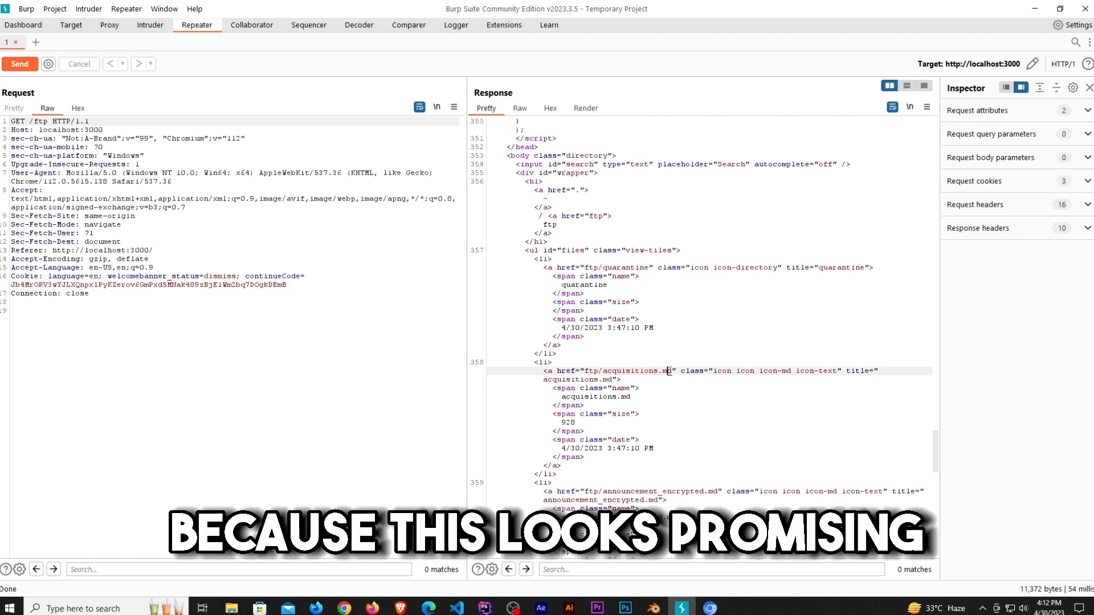
left_click_drag(672, 371, 585, 371)
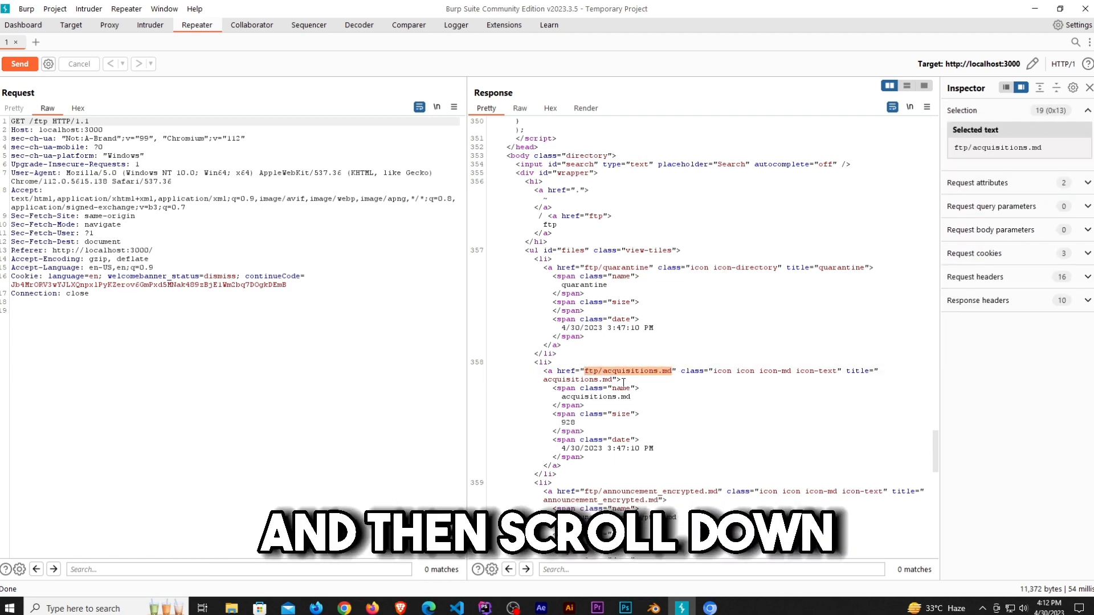
scroll(619, 418, "down", 2)
scroll(619, 418, "down", 2)
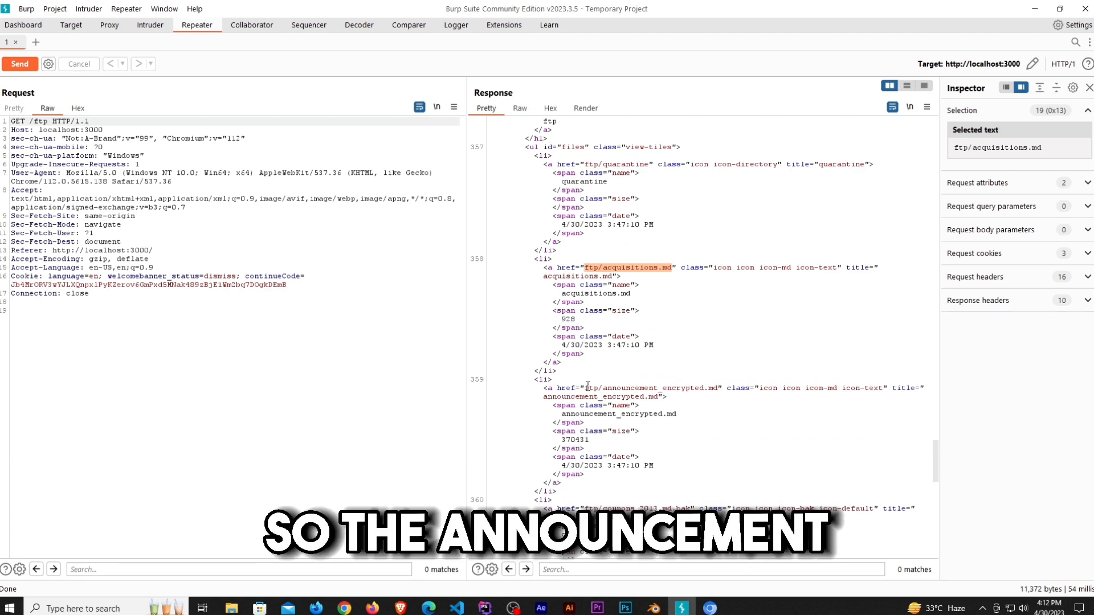
left_click_drag(585, 388, 699, 388)
scroll(602, 259, "down", 6)
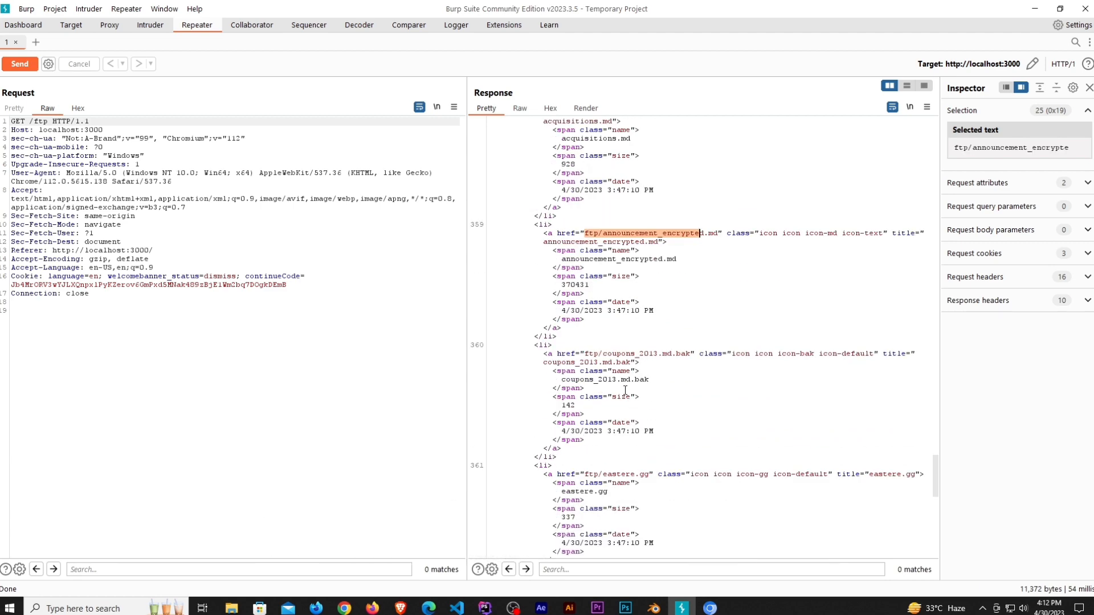
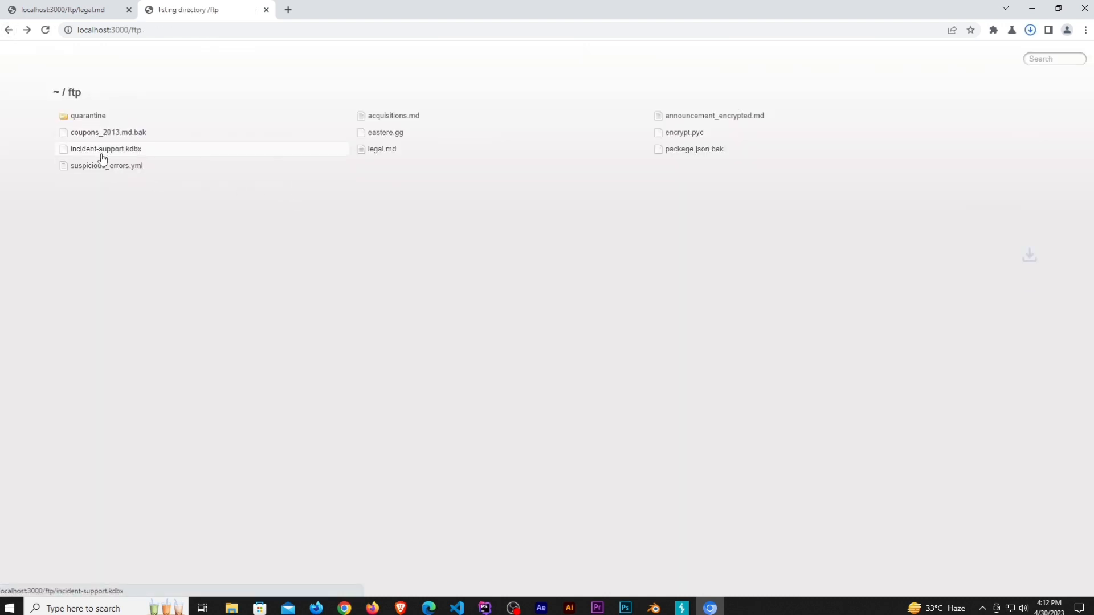
Try to open the downloaded incident-support.kdbx file from the browser's /ftp directory listing.
left_click(493, 153)
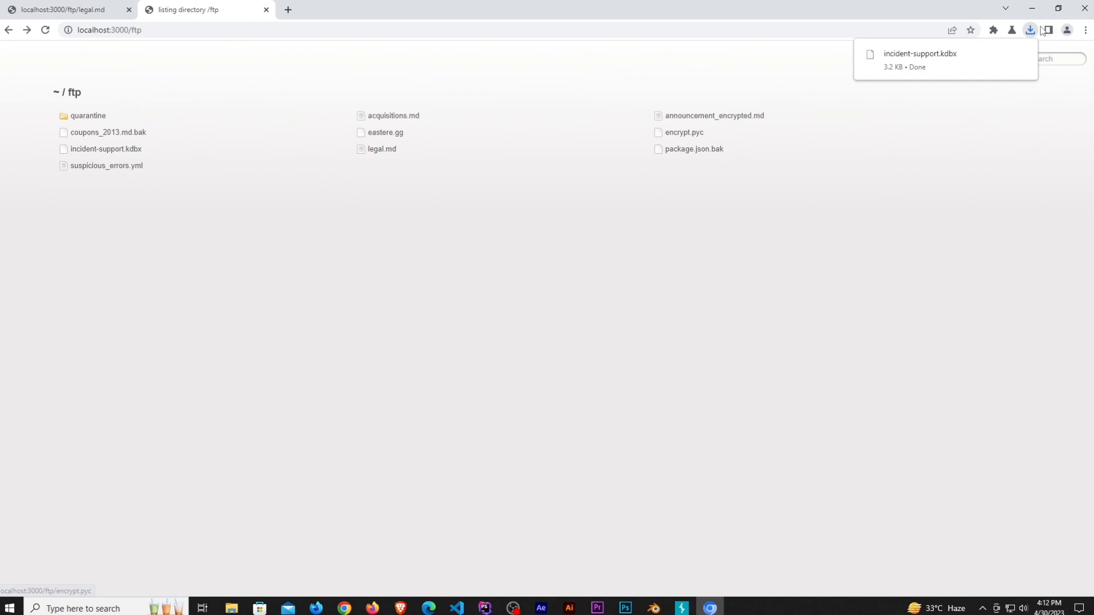
left_click(938, 59)
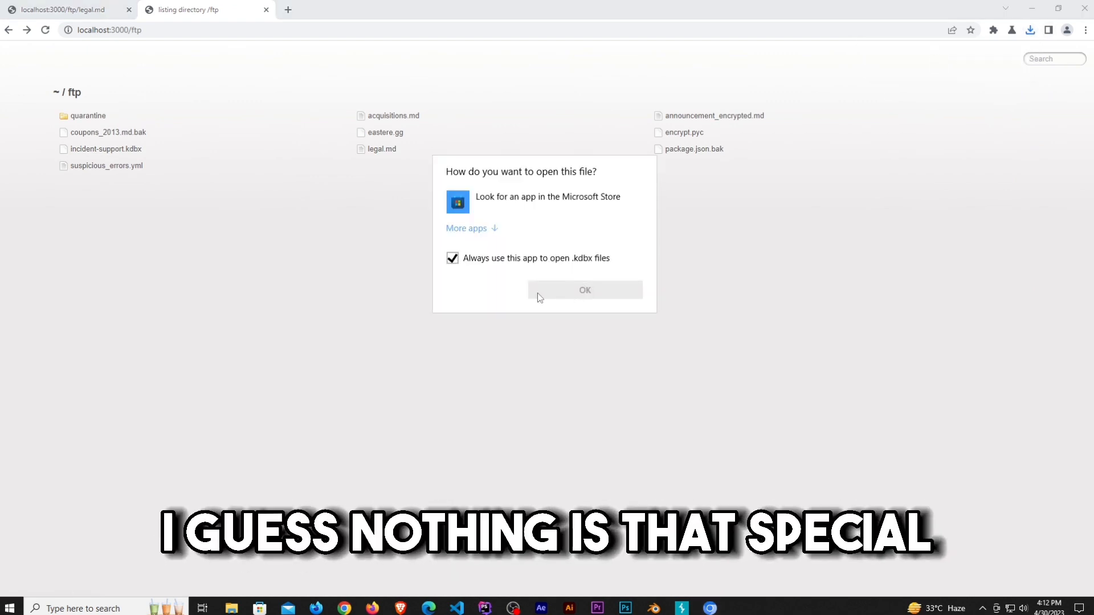
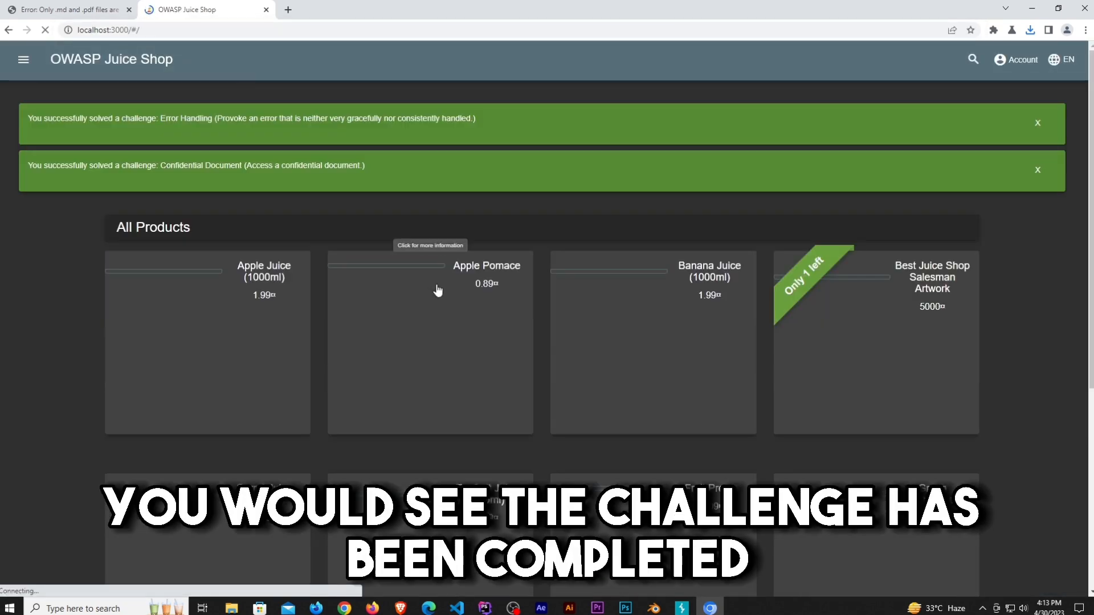
Read the solved notifications for Error Handling and Confidential Document on the Juice Shop home page, then dismiss both.
left_click_drag(407, 171, 17, 165)
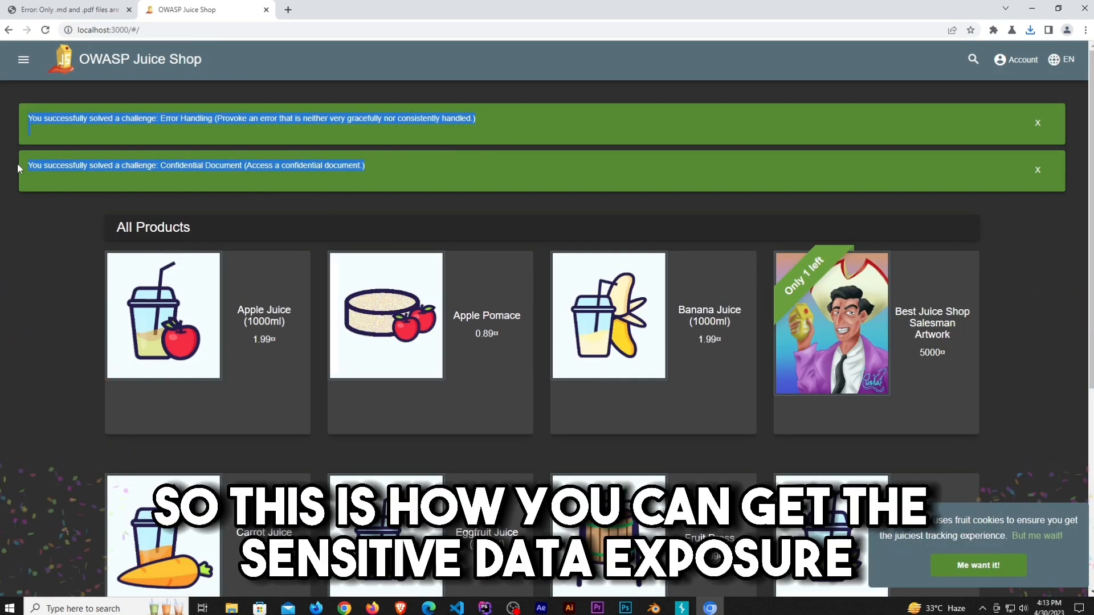
left_click(211, 159)
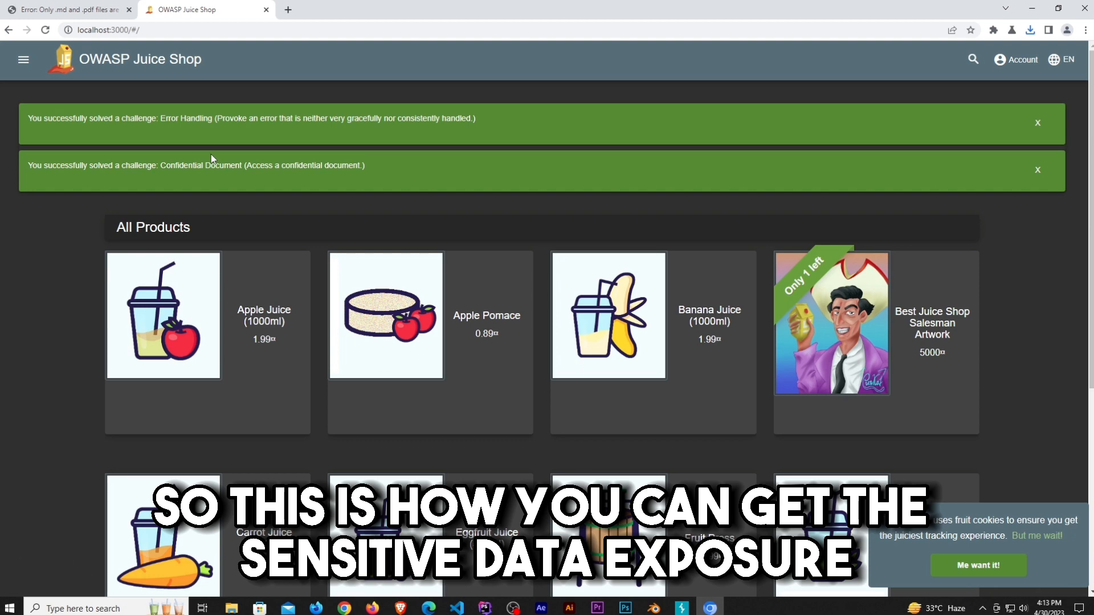
left_click(1038, 123)
left_click(1038, 124)
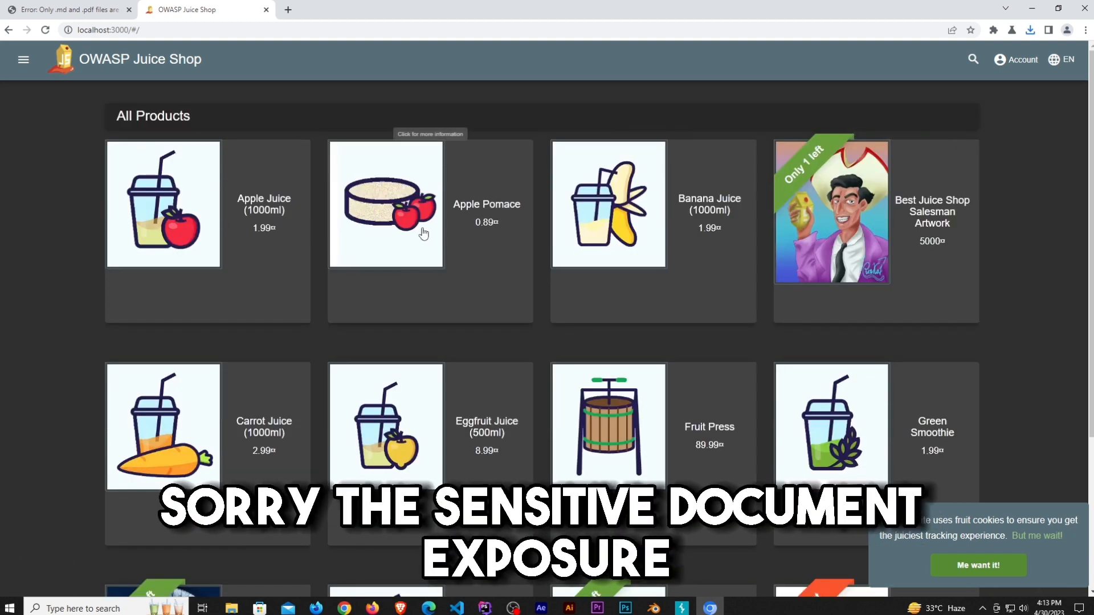
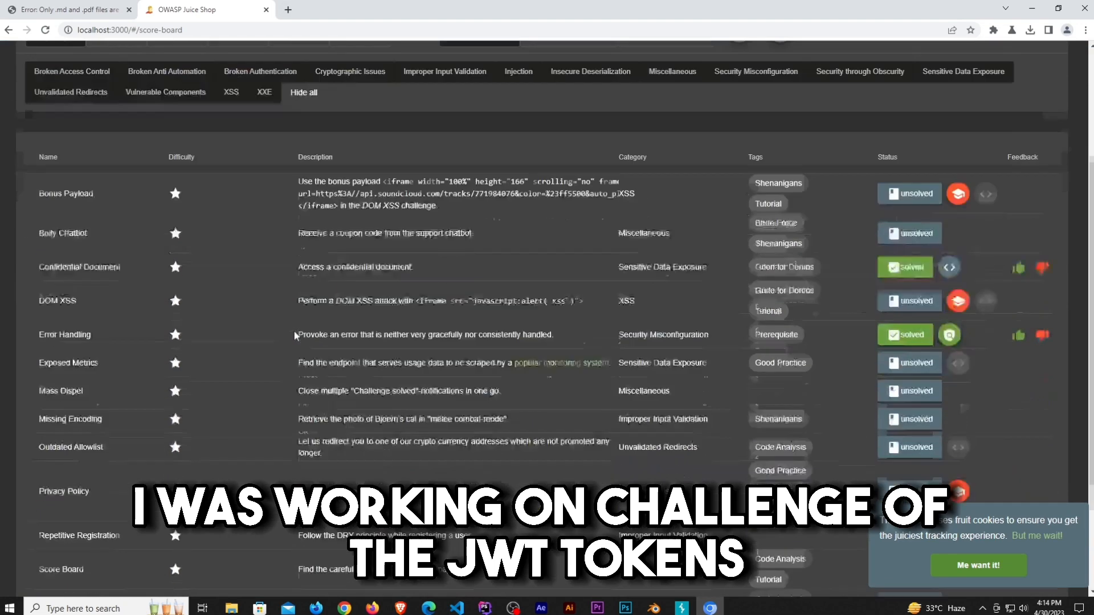
Show the challenges of all difficulty levels, including the six-star ones, on the score board.
scroll(293, 329, "up", 5)
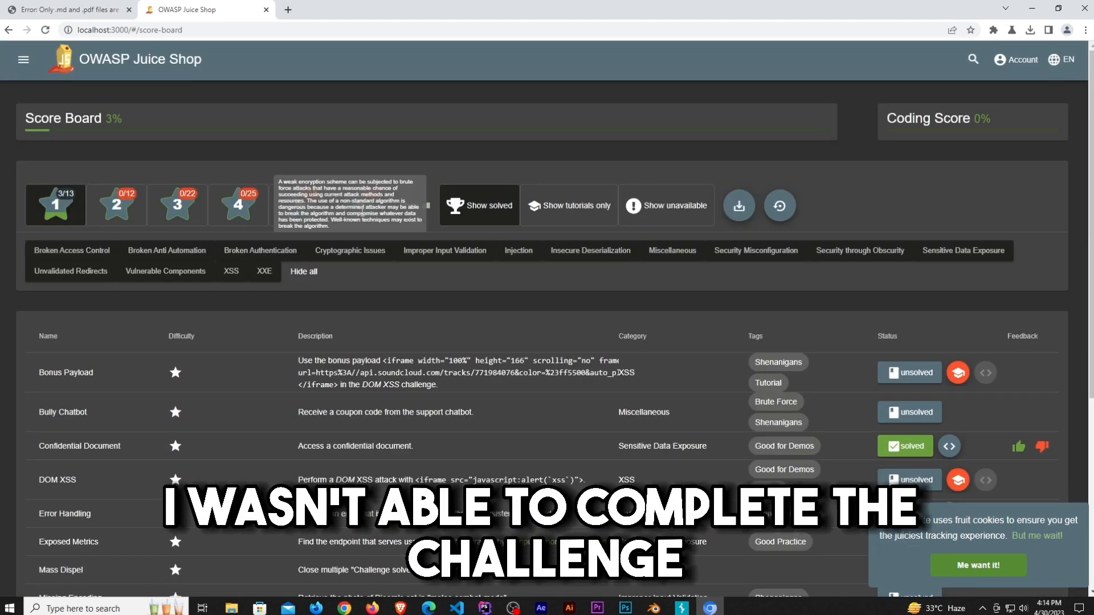
left_click(361, 205)
scroll(377, 279, "down", 4)
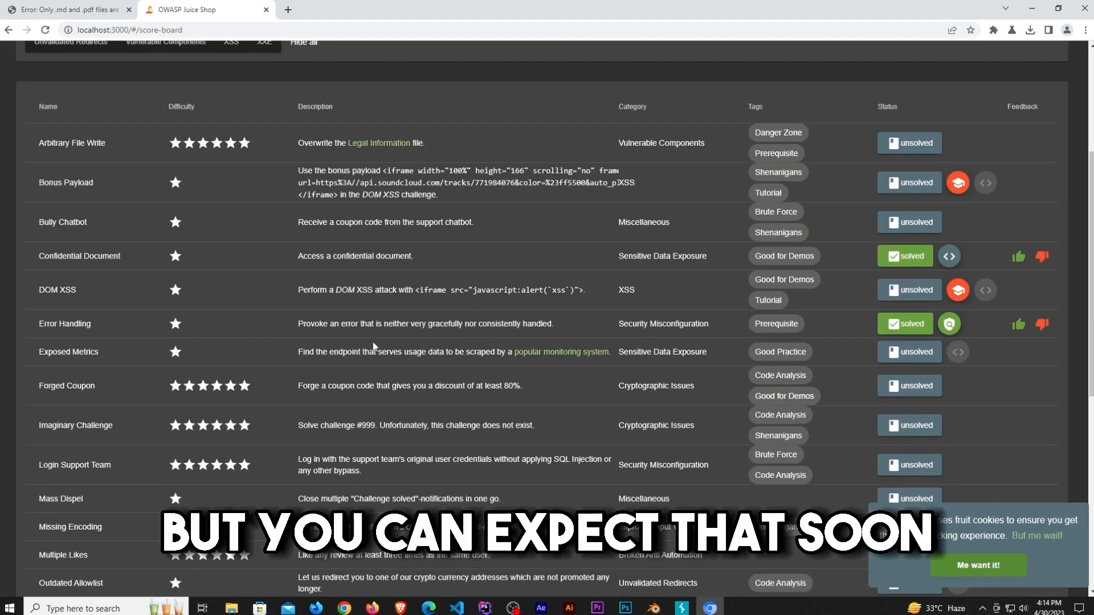
scroll(383, 345, "up", 4)
Search the score board page for "jwt", read the Unsigned JWT challenge's matches and close the search.
key("ctrl+f")
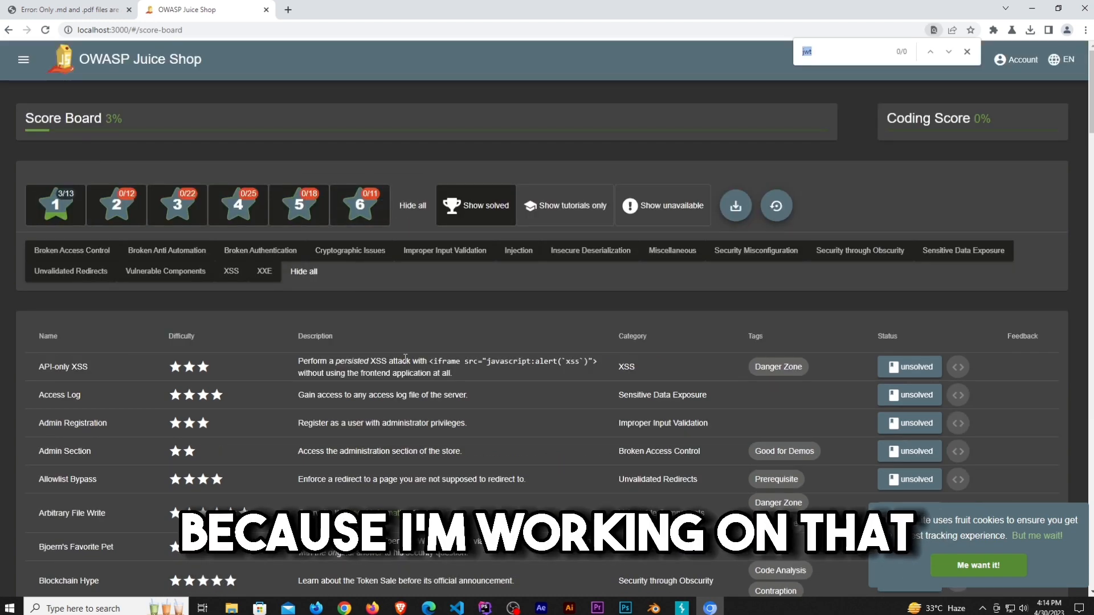
type("jw")
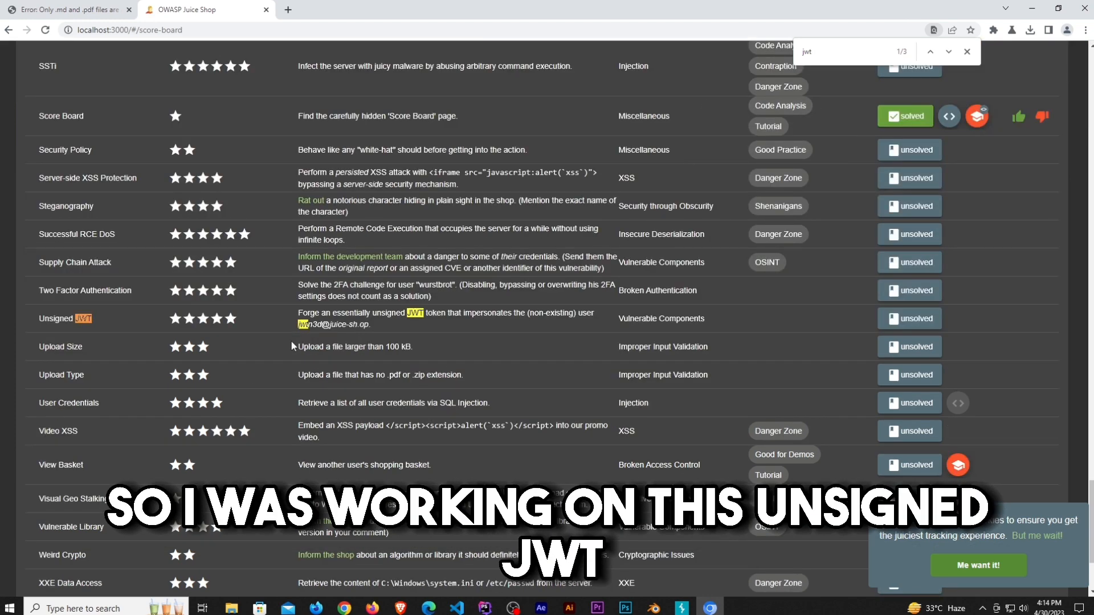
left_click_drag(372, 329, 55, 309)
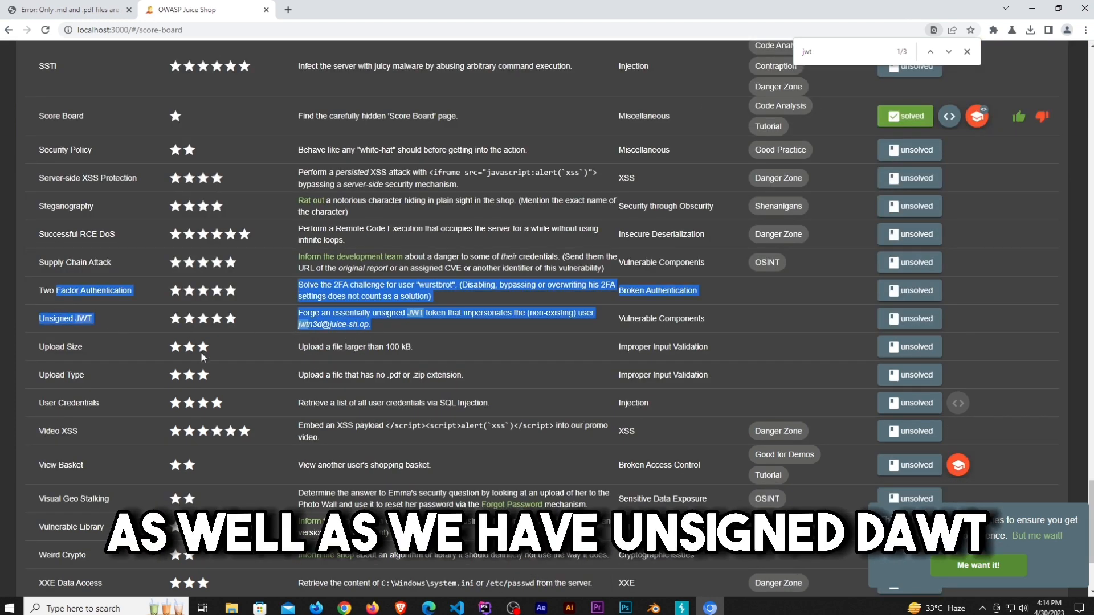
left_click(856, 48)
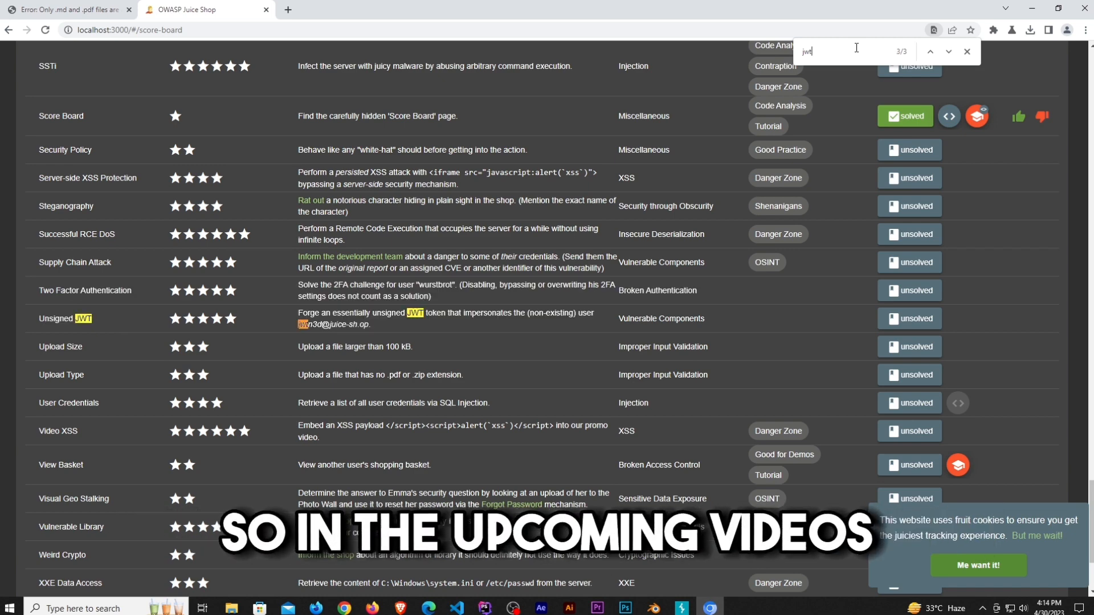
key("Return")
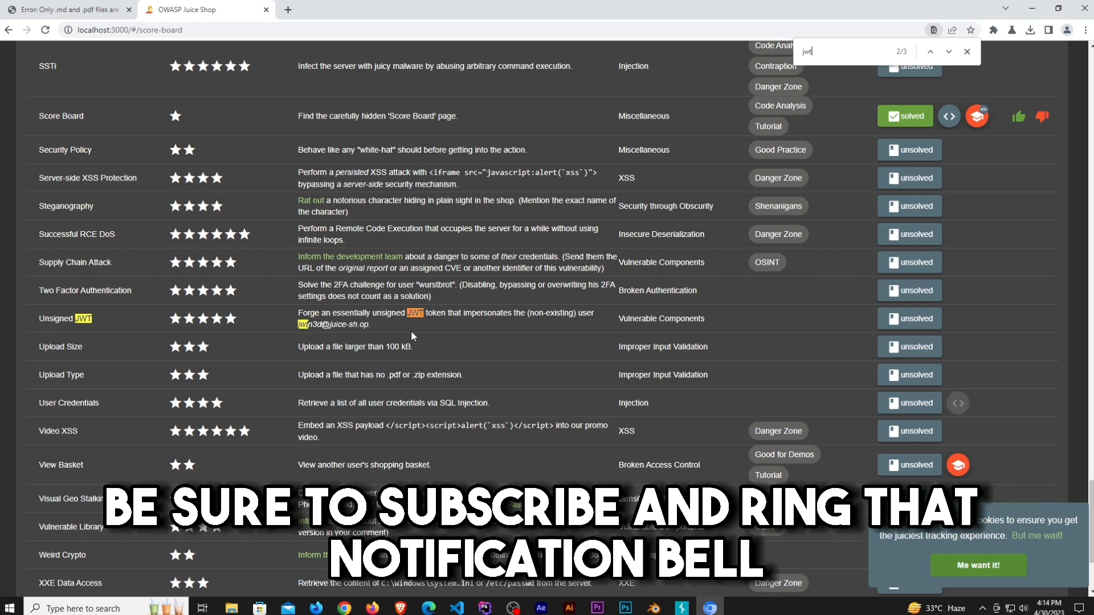
left_click(968, 53)
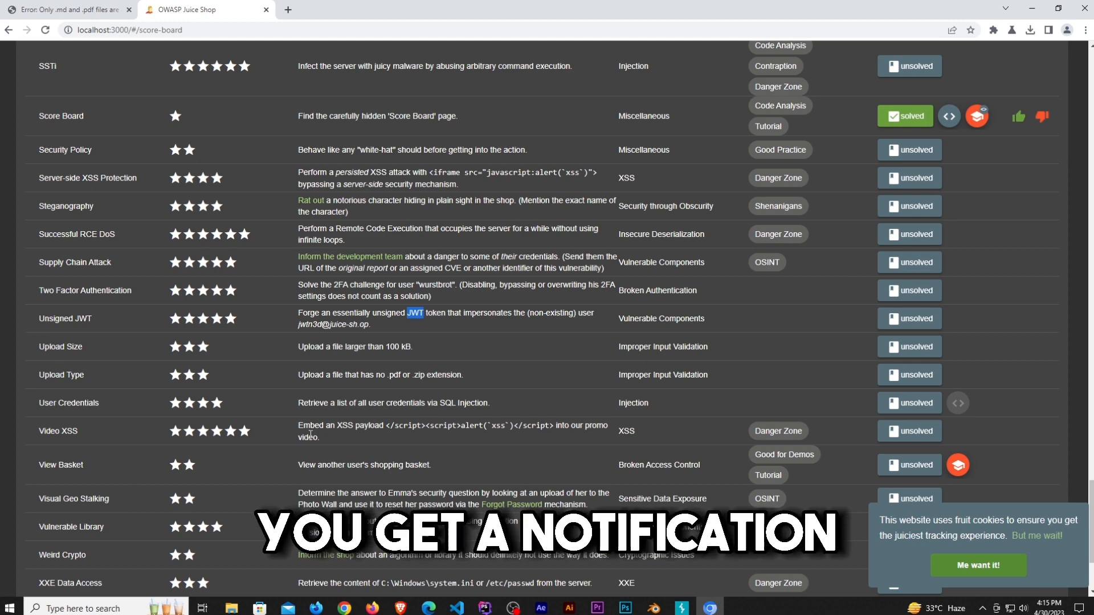